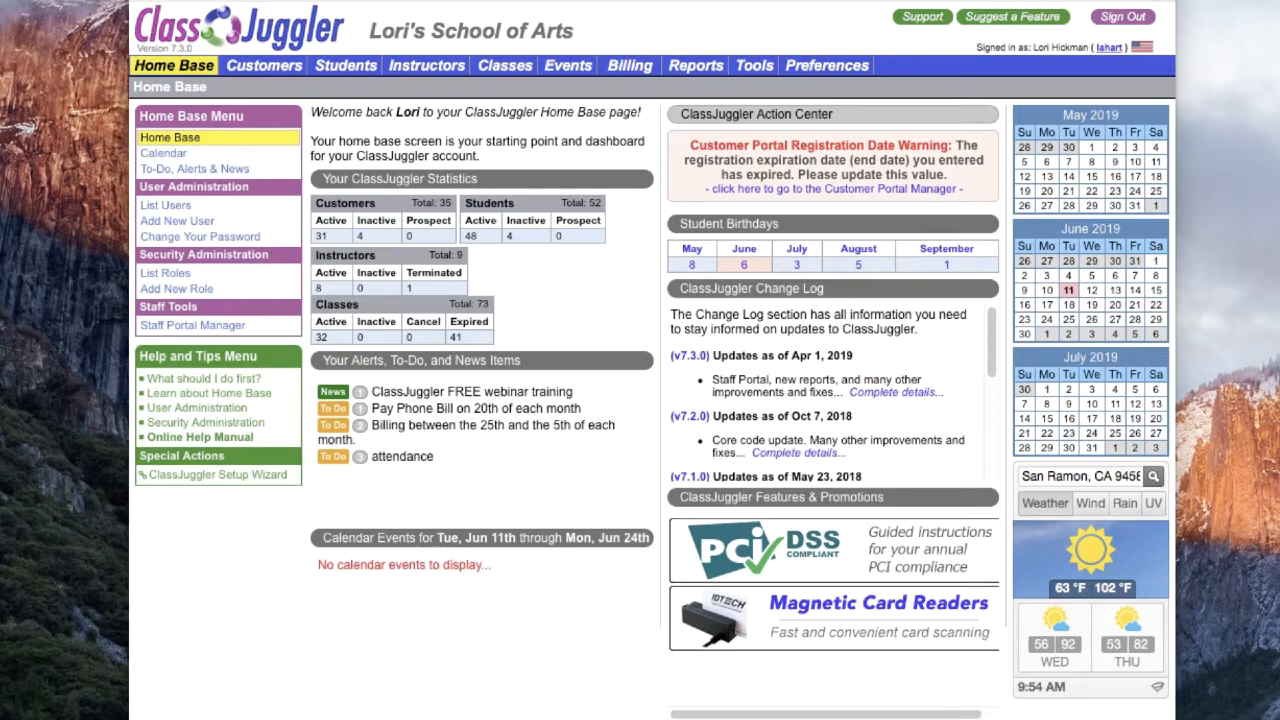
Step: Open the access rules in the Customer Portal Manager web site tool and start adding a new rule
left_click(750, 66)
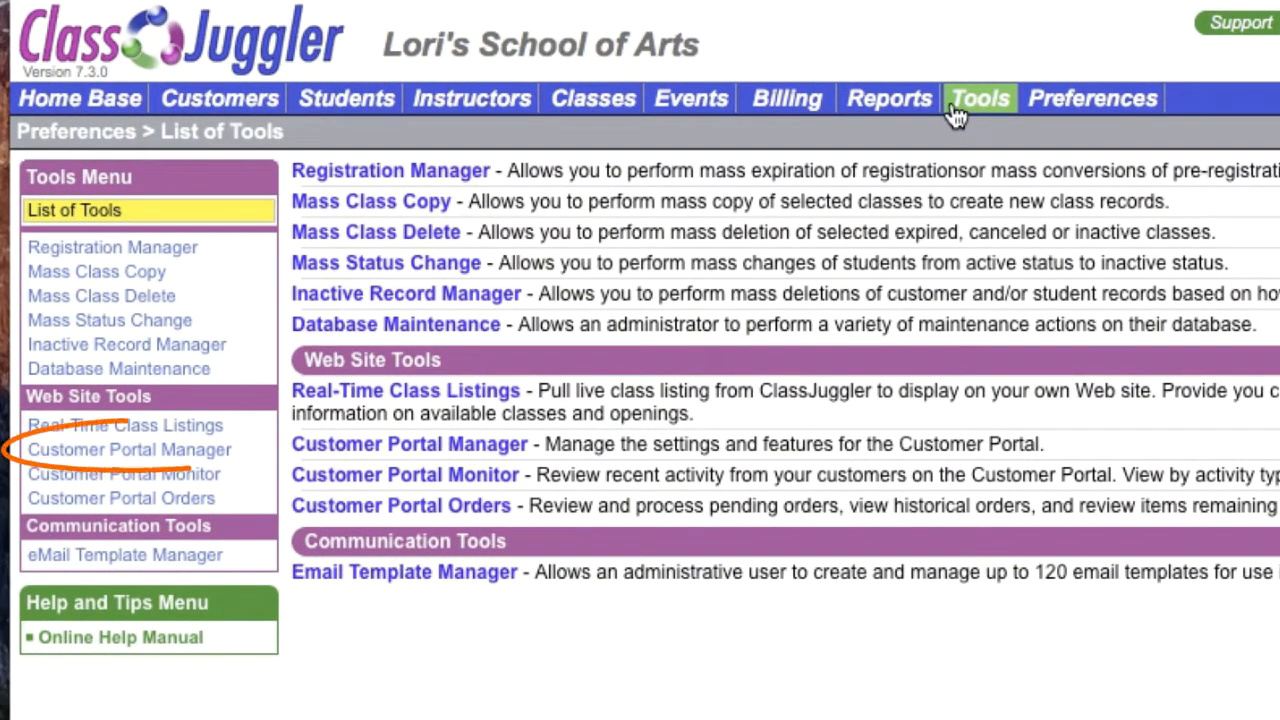
left_click(210, 458)
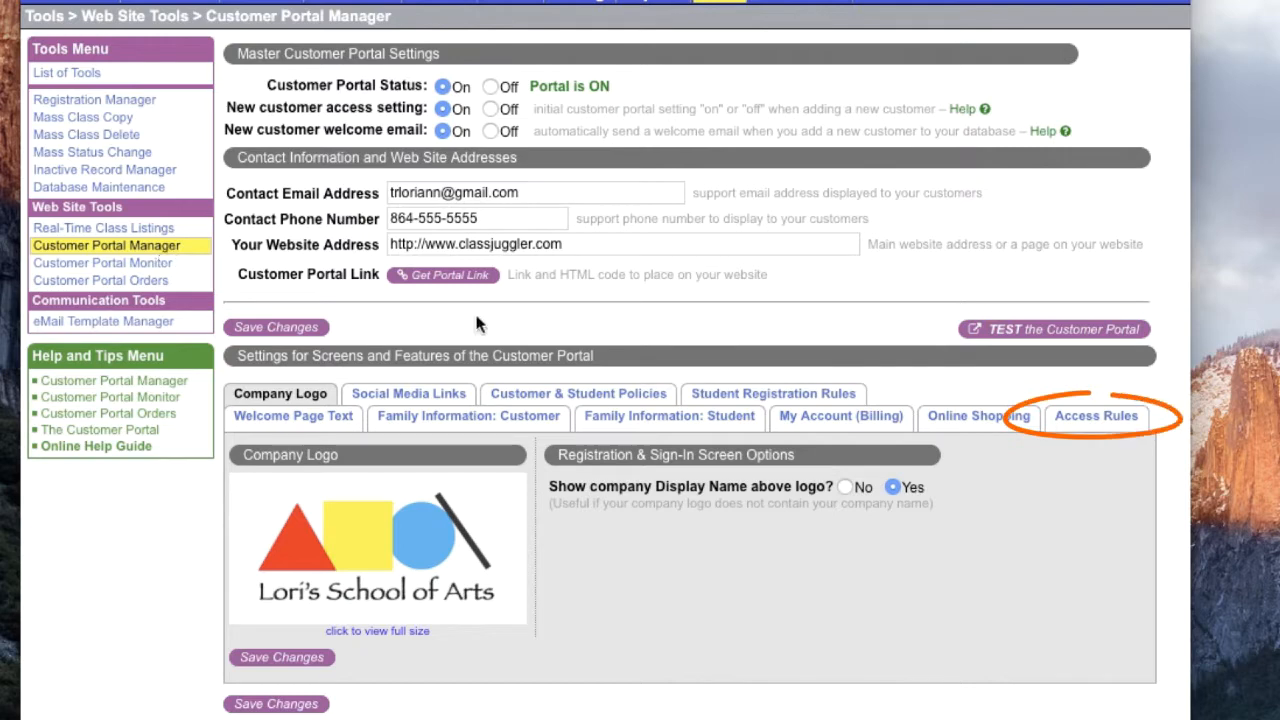
left_click(1066, 424)
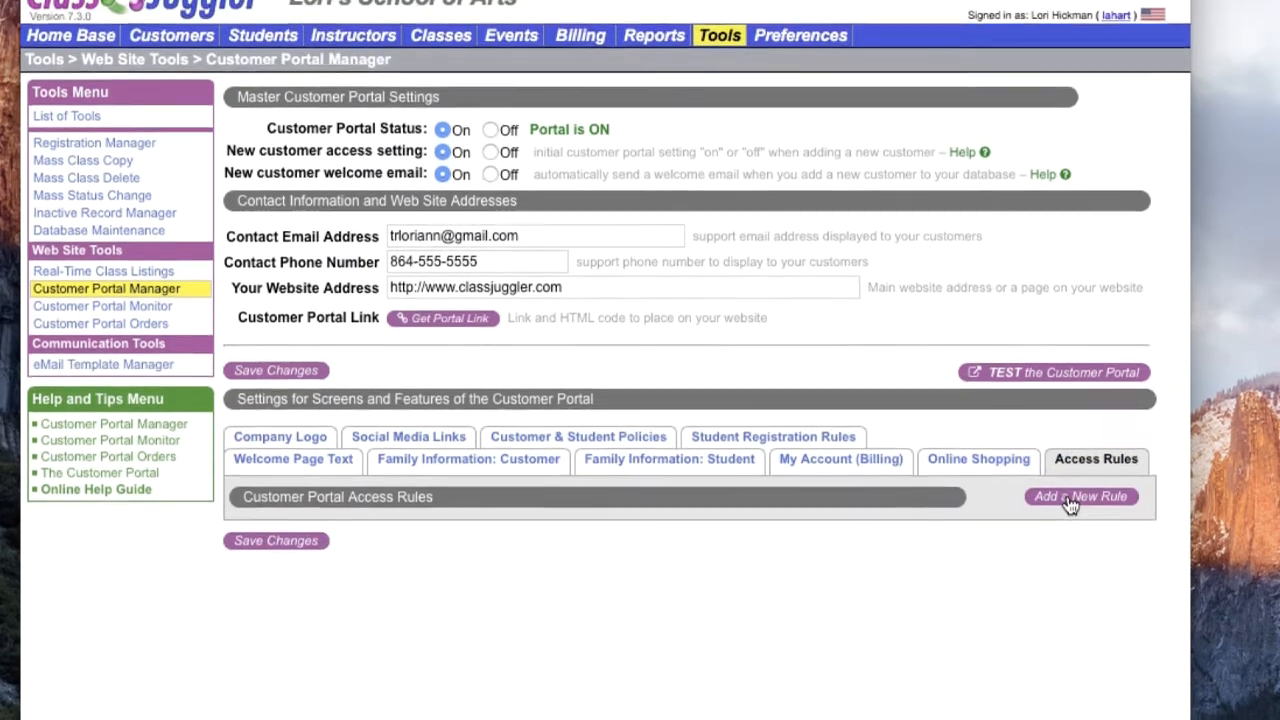
left_click(1070, 456)
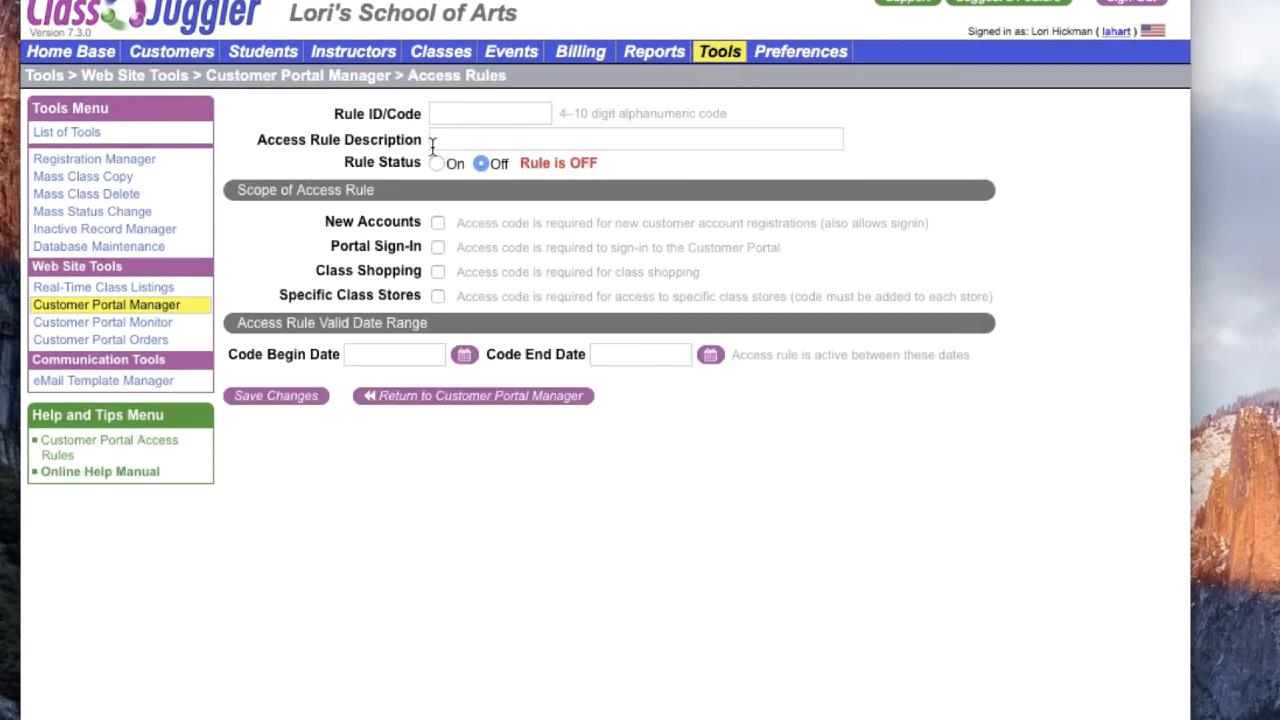
Step: Enter NEWREG as the rule ID and "special access for new registrations" as the access rule description
left_click(464, 122)
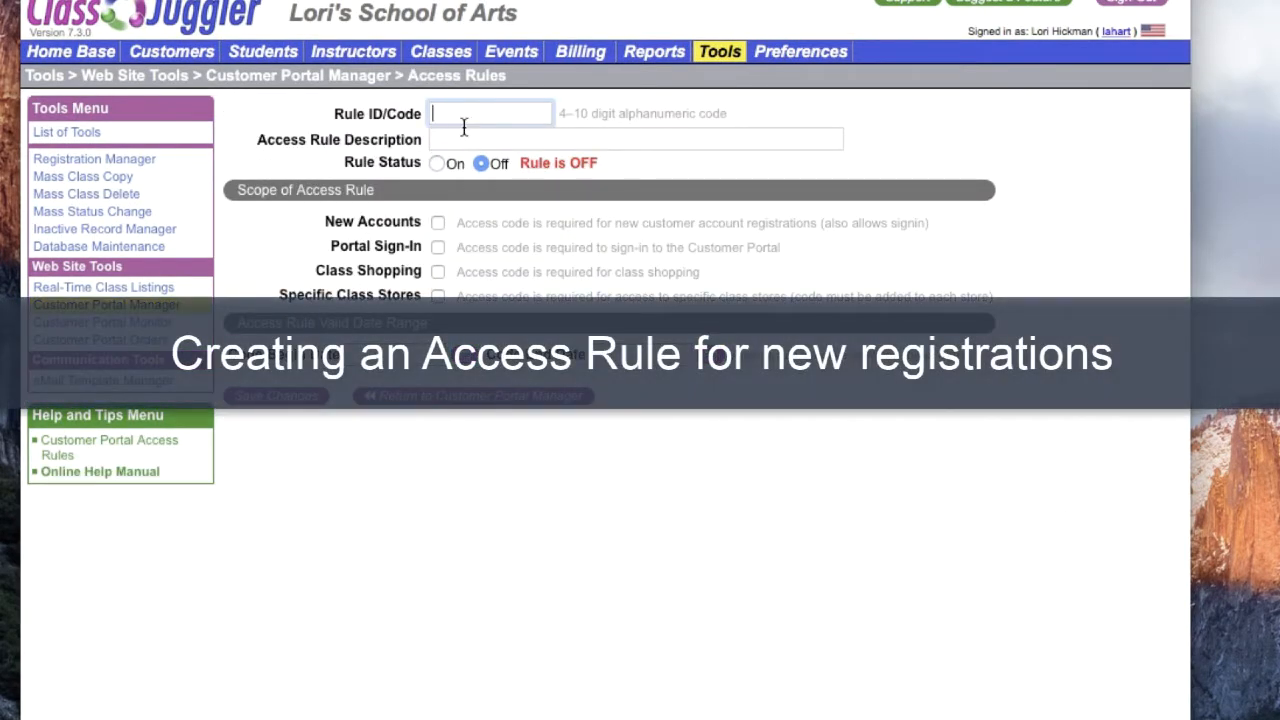
type("NEWREG")
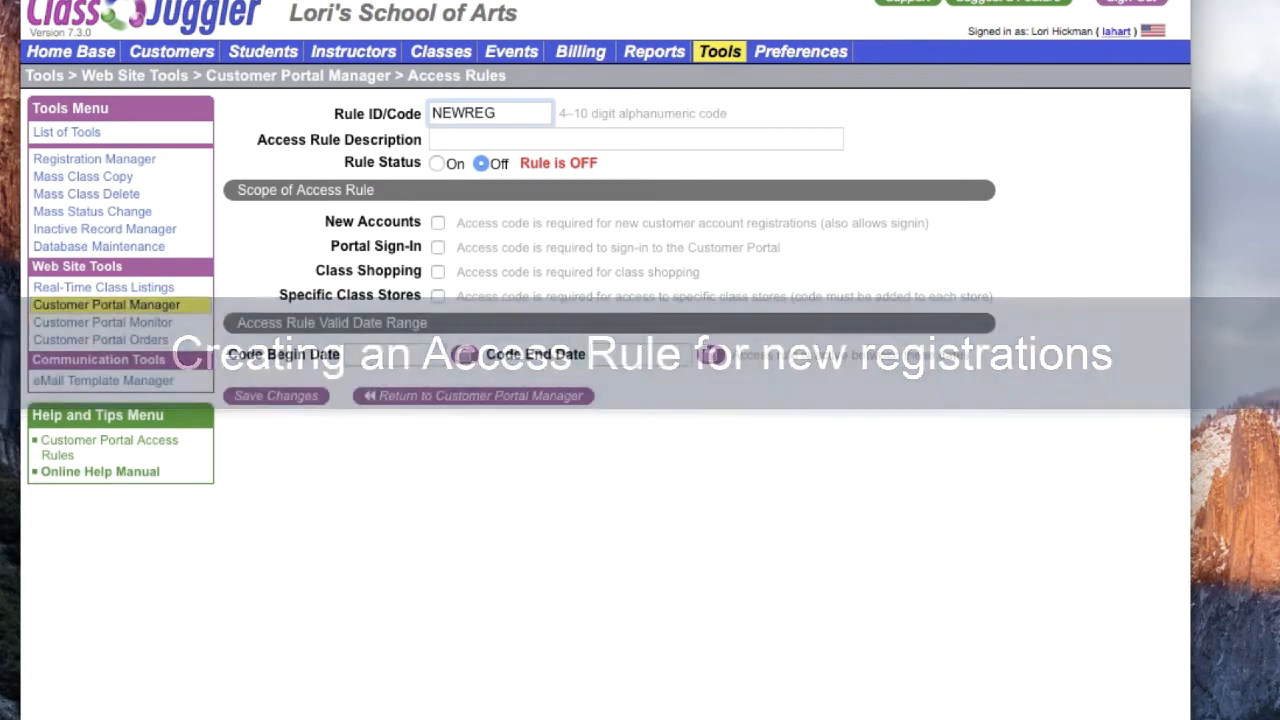
left_click(450, 145)
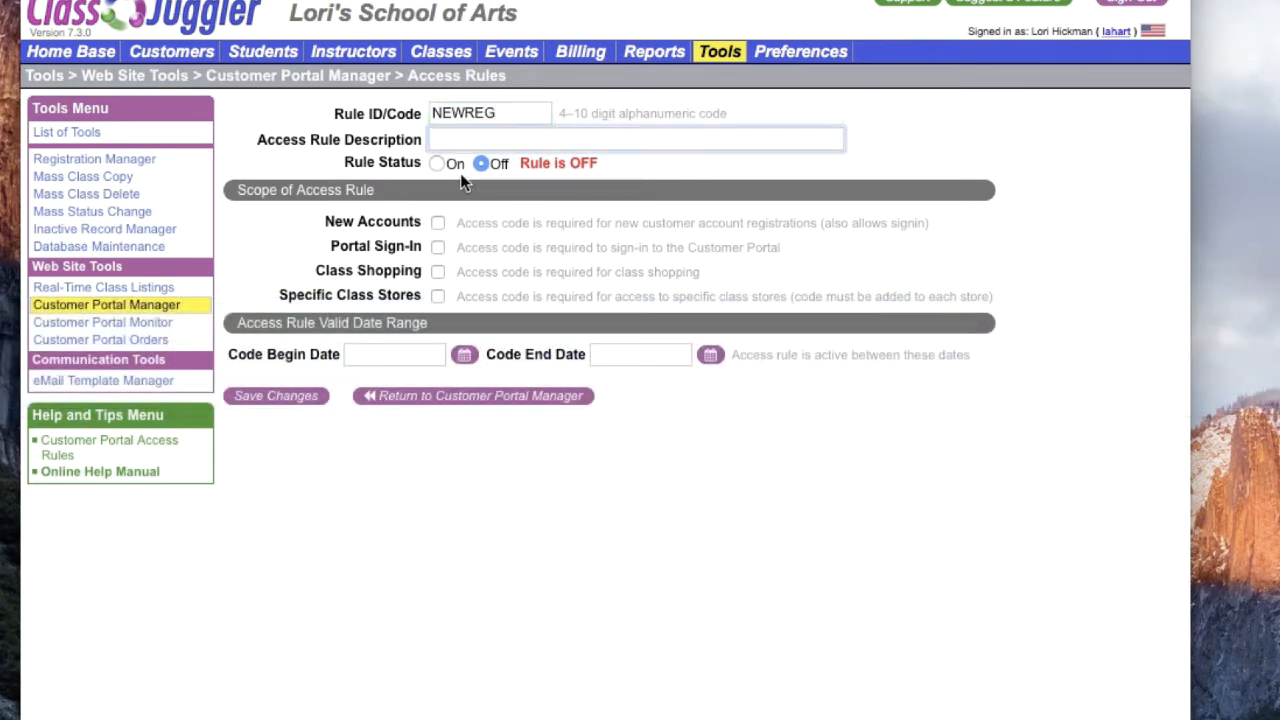
type("special access for ne")
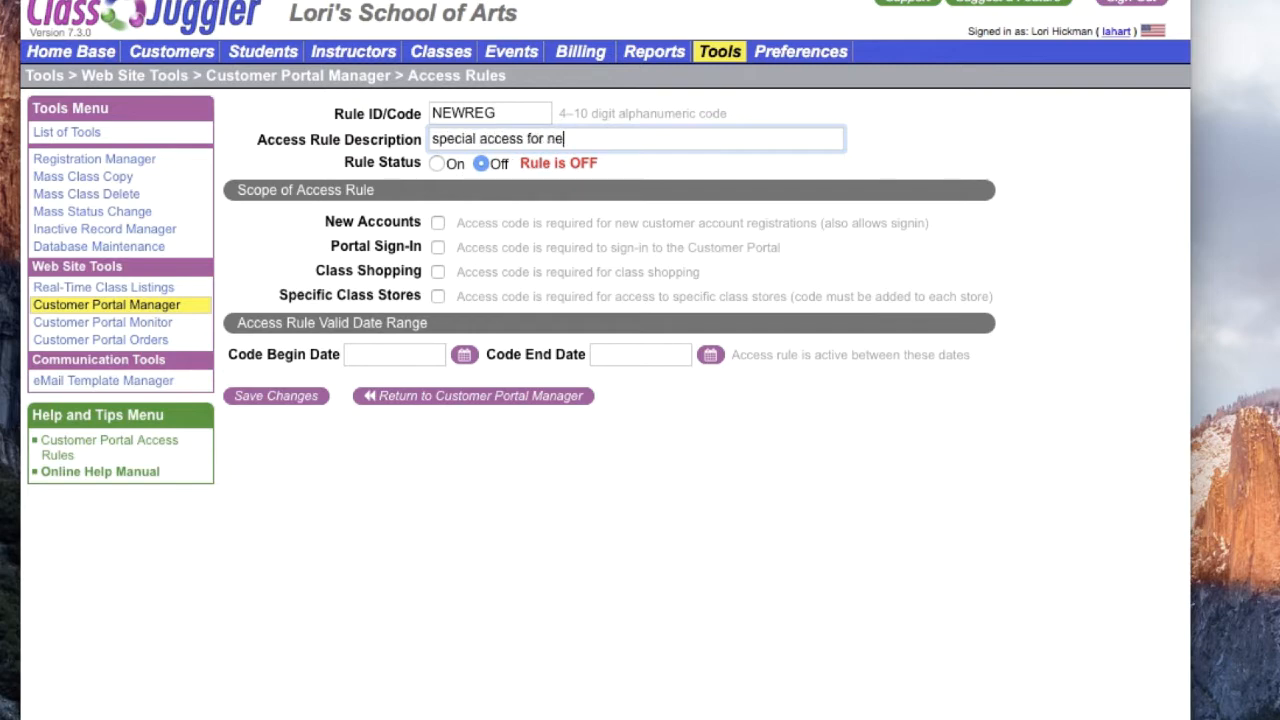
type("w registrations")
Step: Turn the rule on with New Accounts as its scope, valid from 06/11/2019 to 07/31/2019
left_click(437, 164)
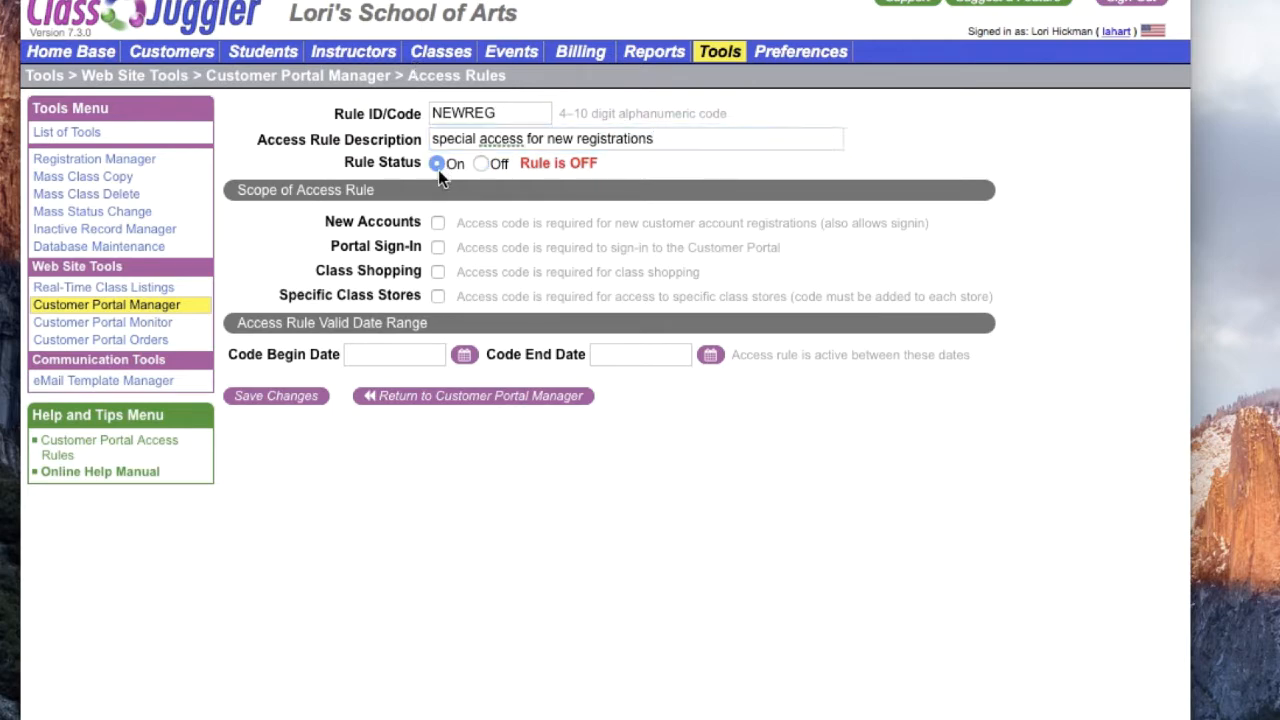
left_click(438, 223)
left_click(464, 356)
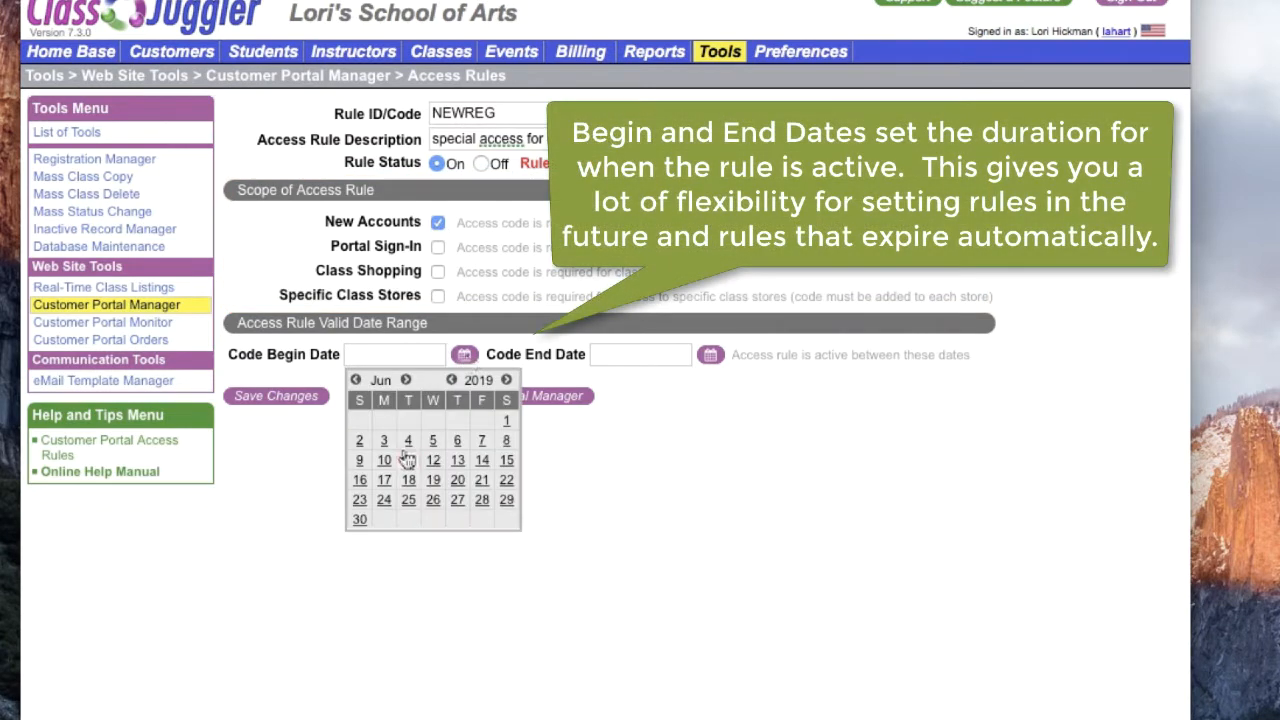
left_click(408, 460)
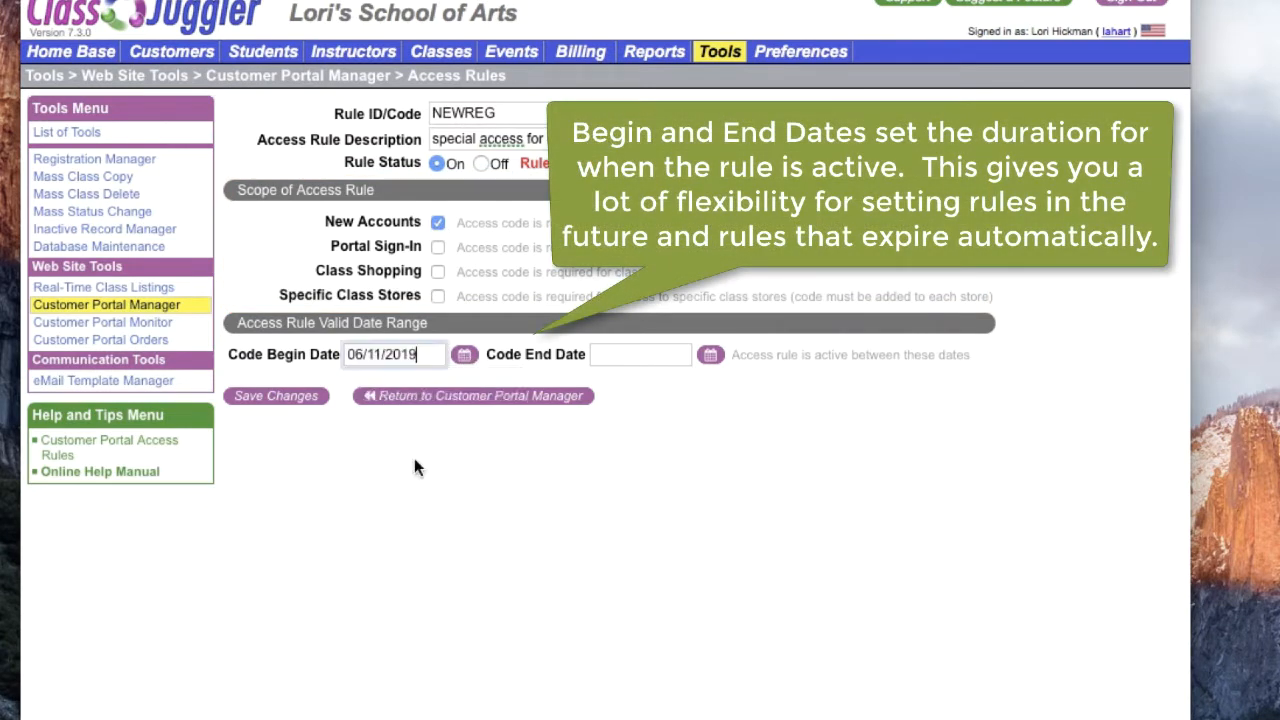
left_click(709, 357)
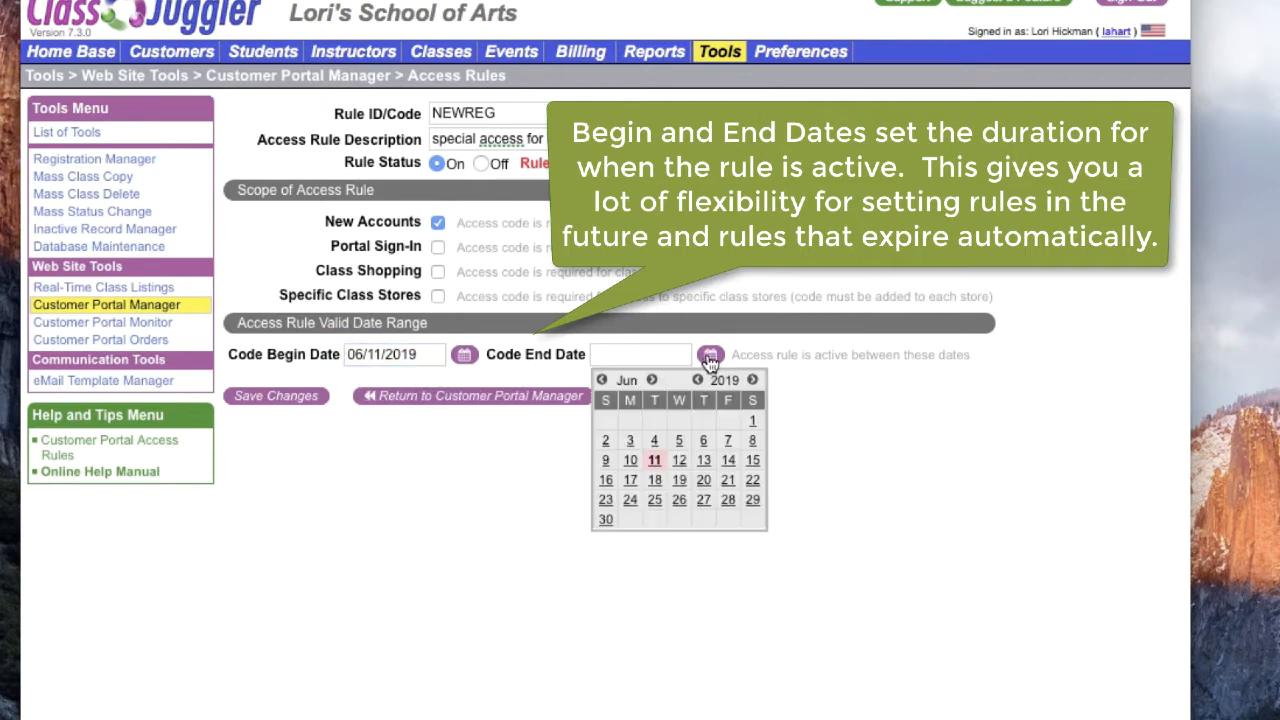
left_click(651, 380)
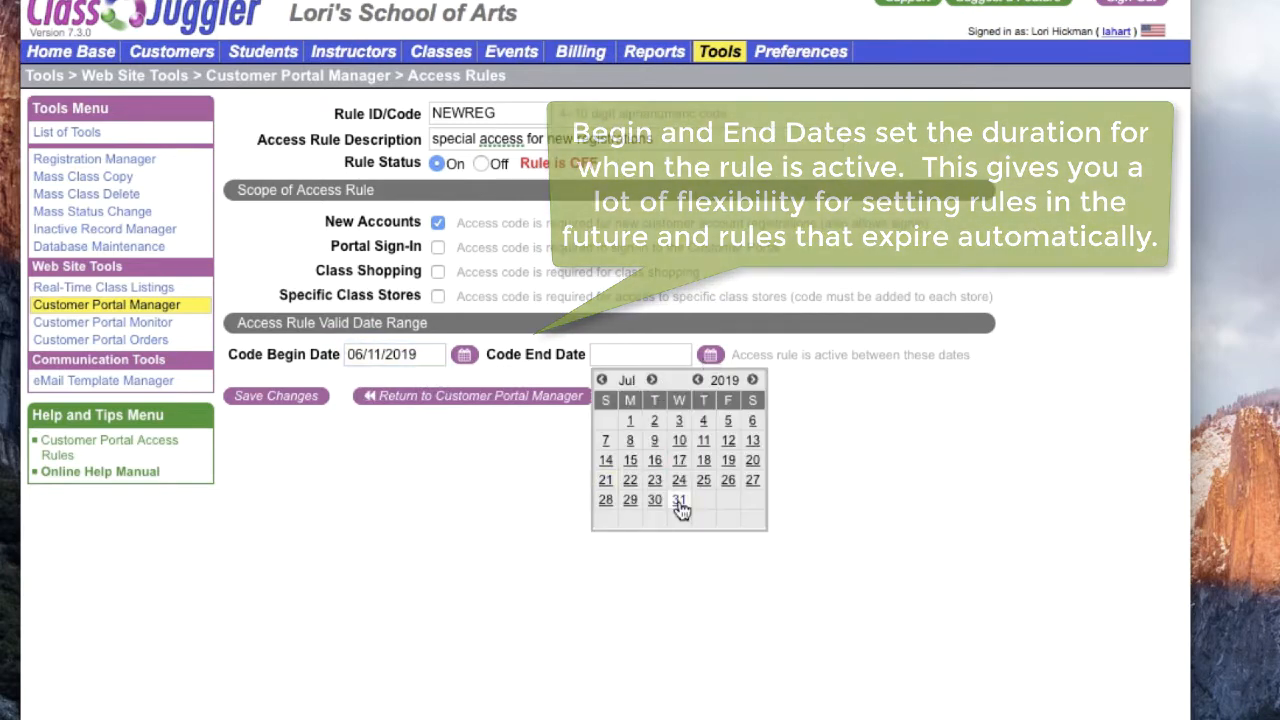
left_click(679, 500)
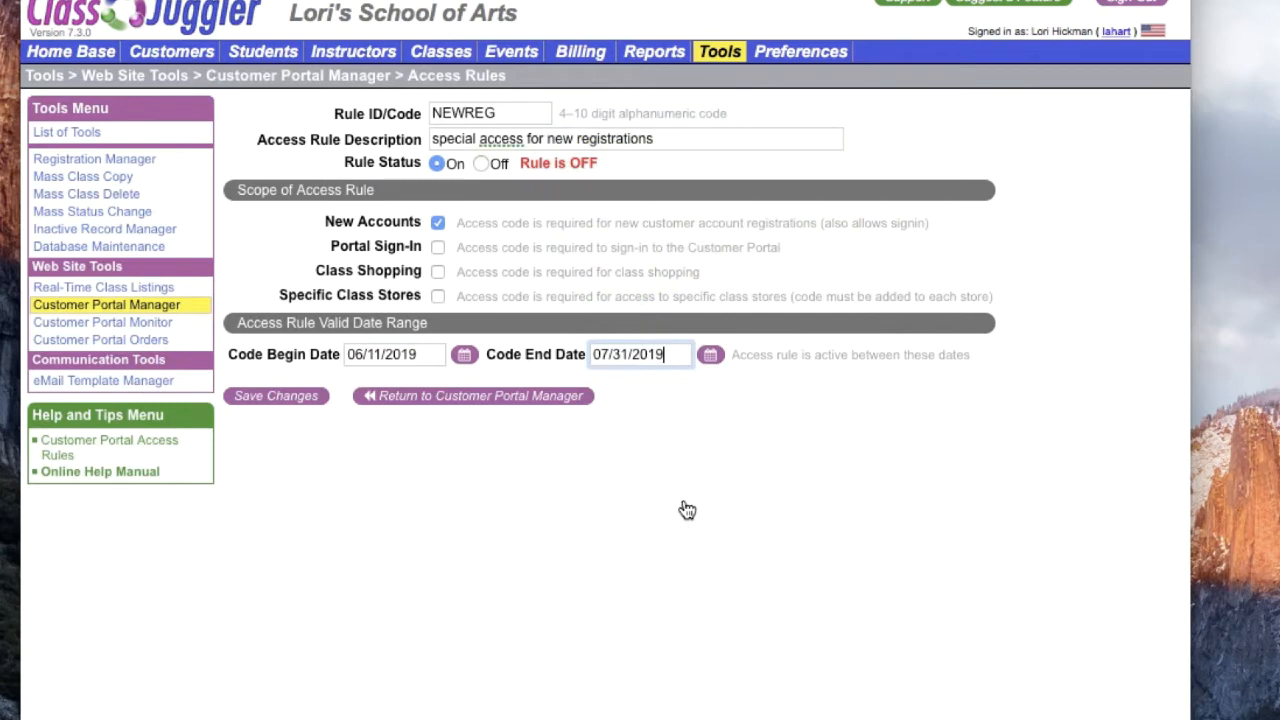
Step: Save the new-registration rule, return to the portal manager, and open new-customer registration in the customer portal
left_click(314, 406)
left_click(571, 404)
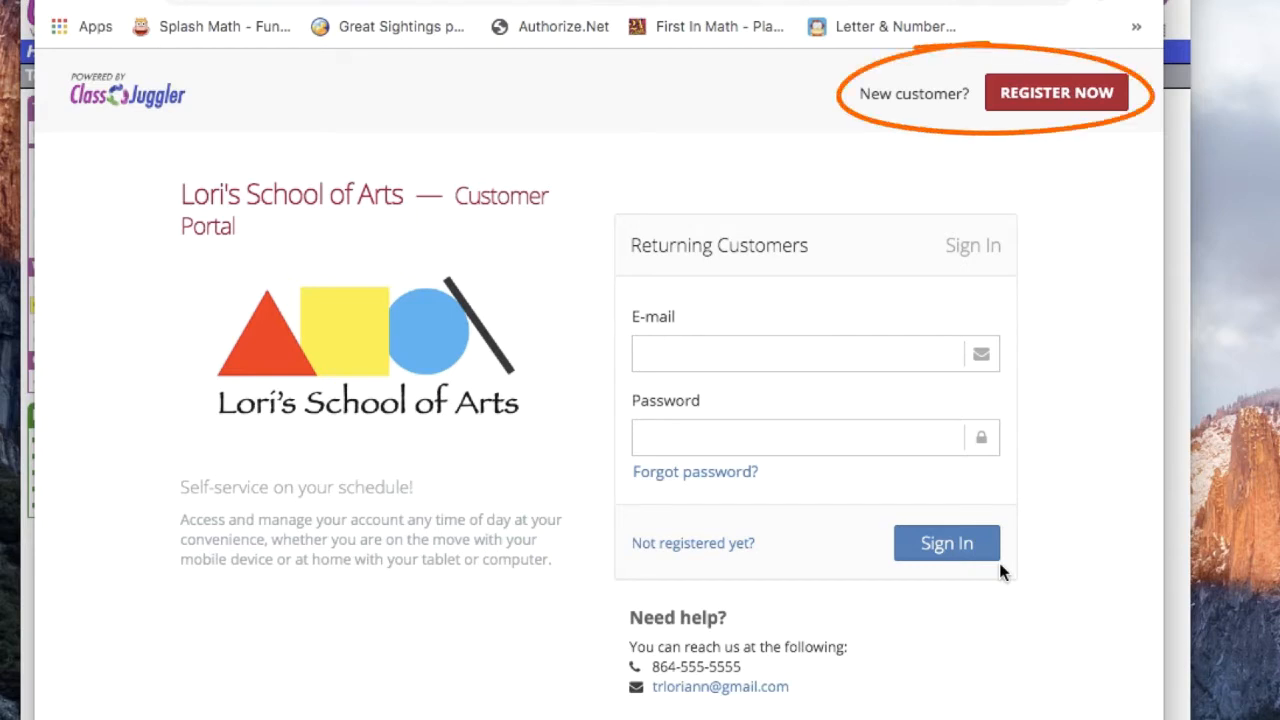
left_click(1063, 93)
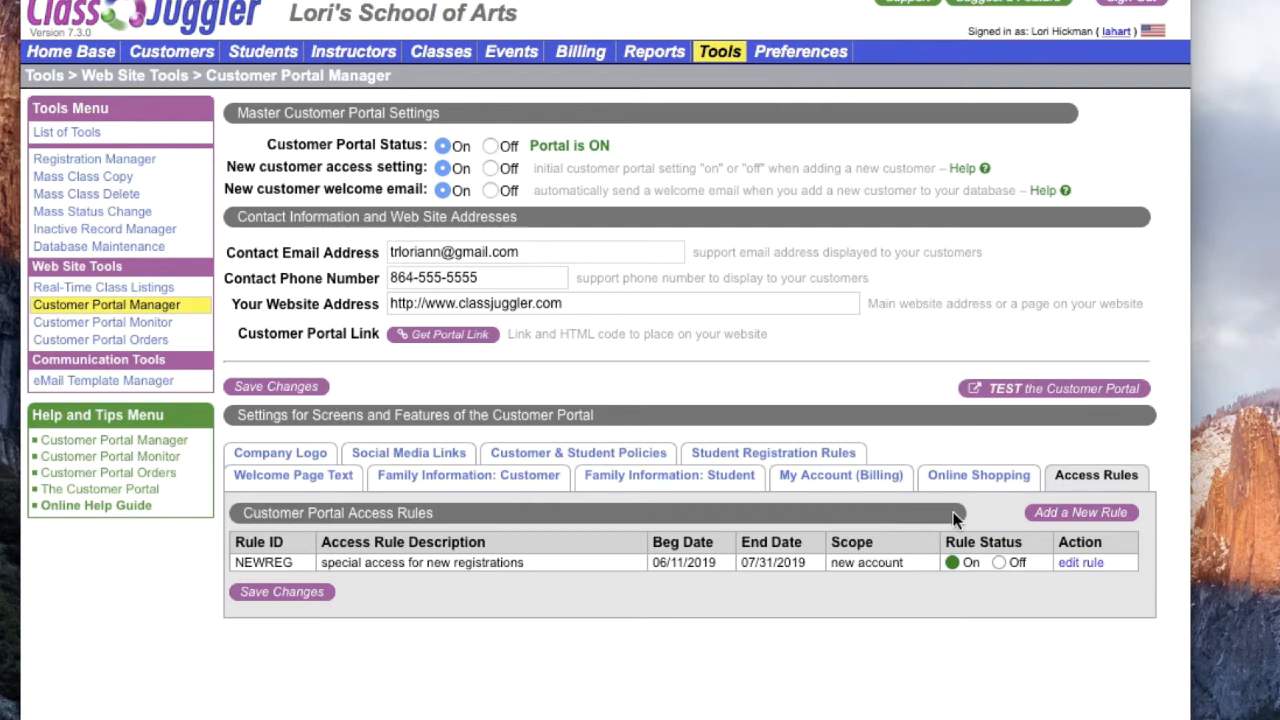
Step: Add another access rule with the ID ALLPSI and the description "special access for sign-ins"
left_click(1053, 524)
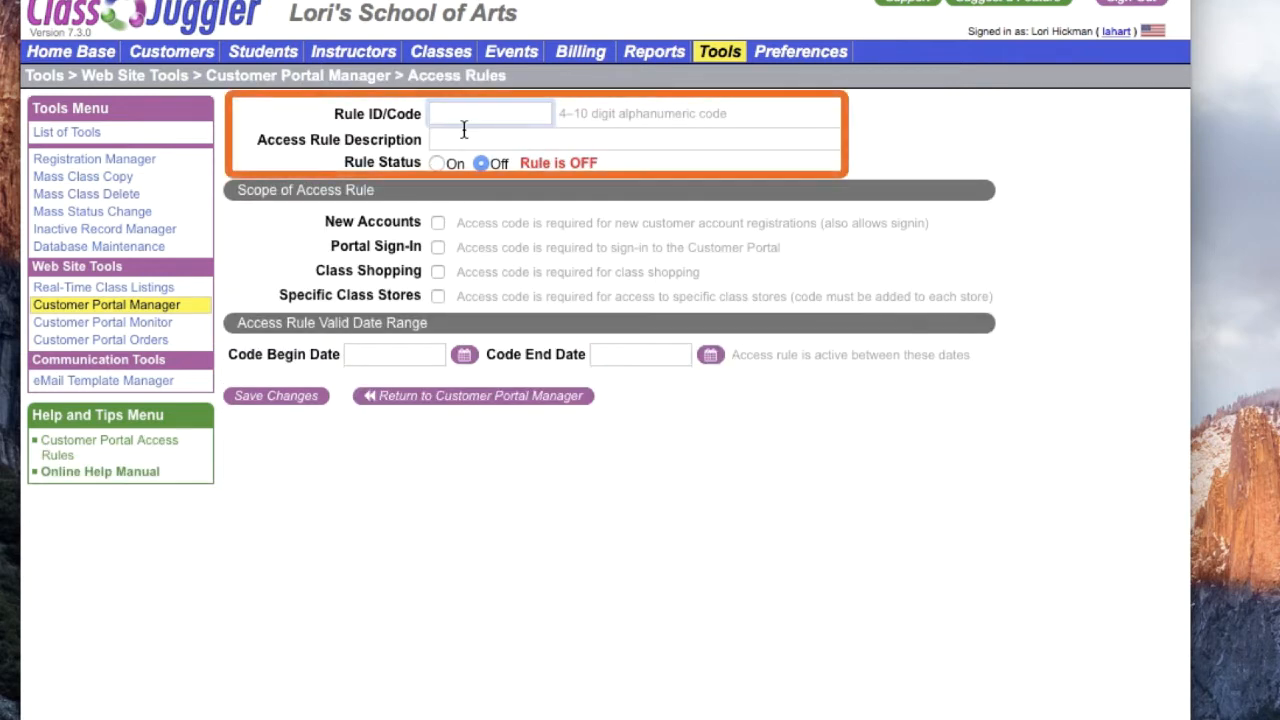
type("A")
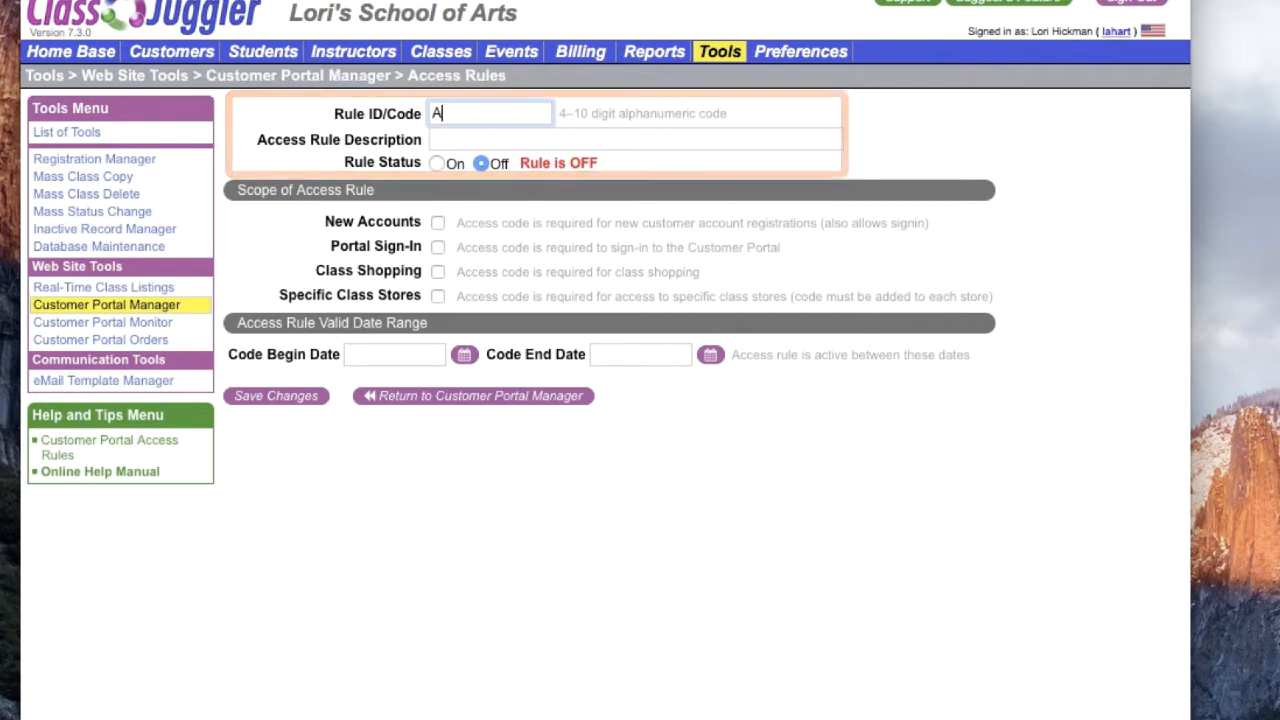
type("LLPSI")
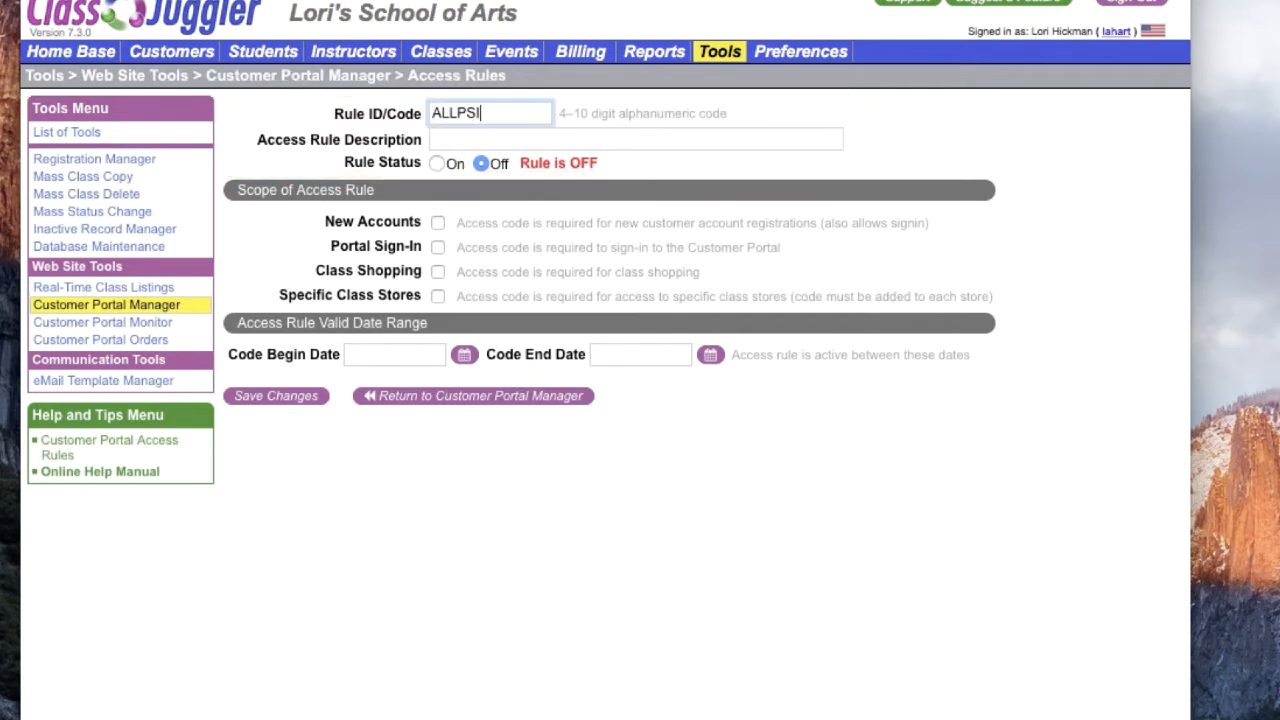
left_click(467, 141)
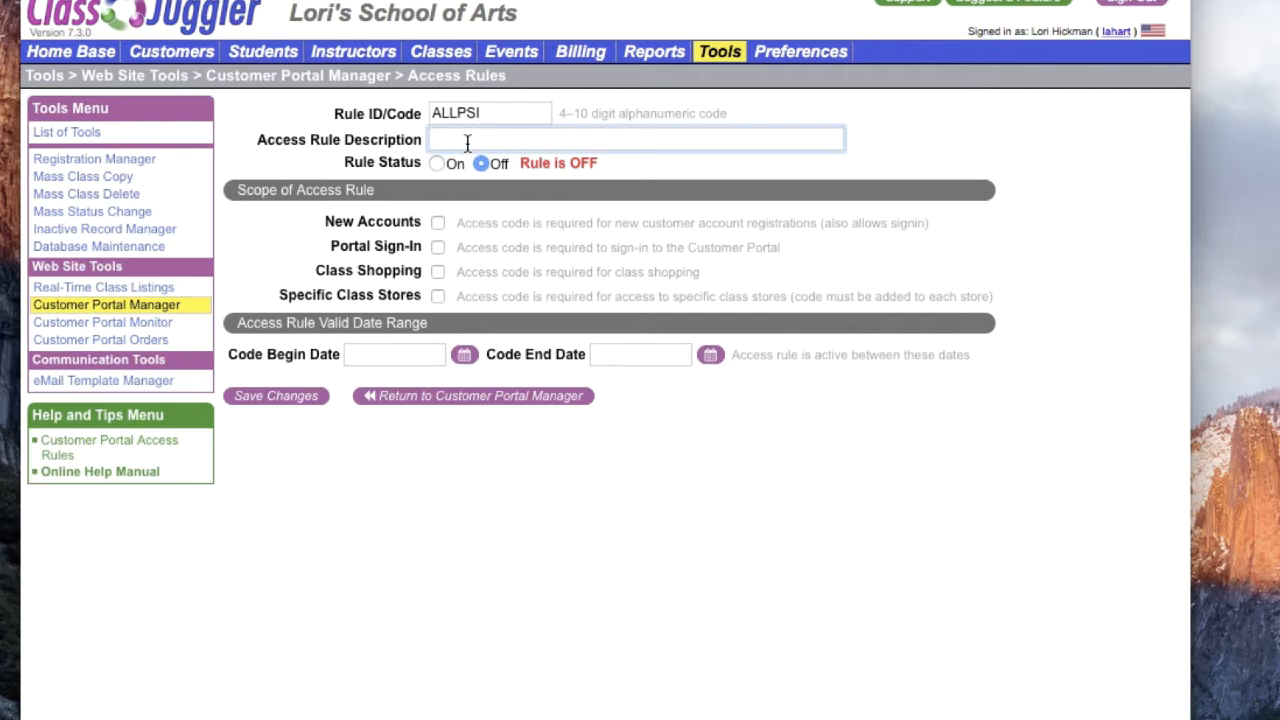
type("special access for sign-ins")
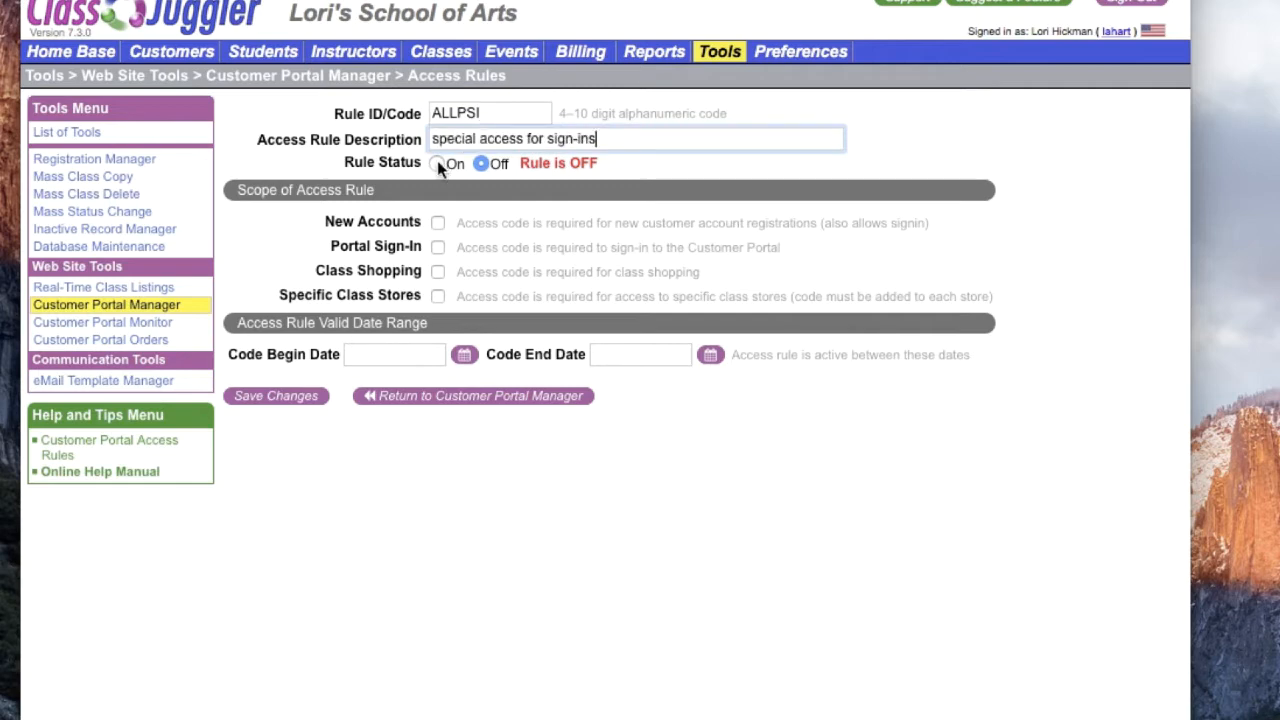
Step: Turn the sign-in rule on with Portal Sign-In as its scope, valid from 06/11/2019 to 07/31/2019
left_click(438, 164)
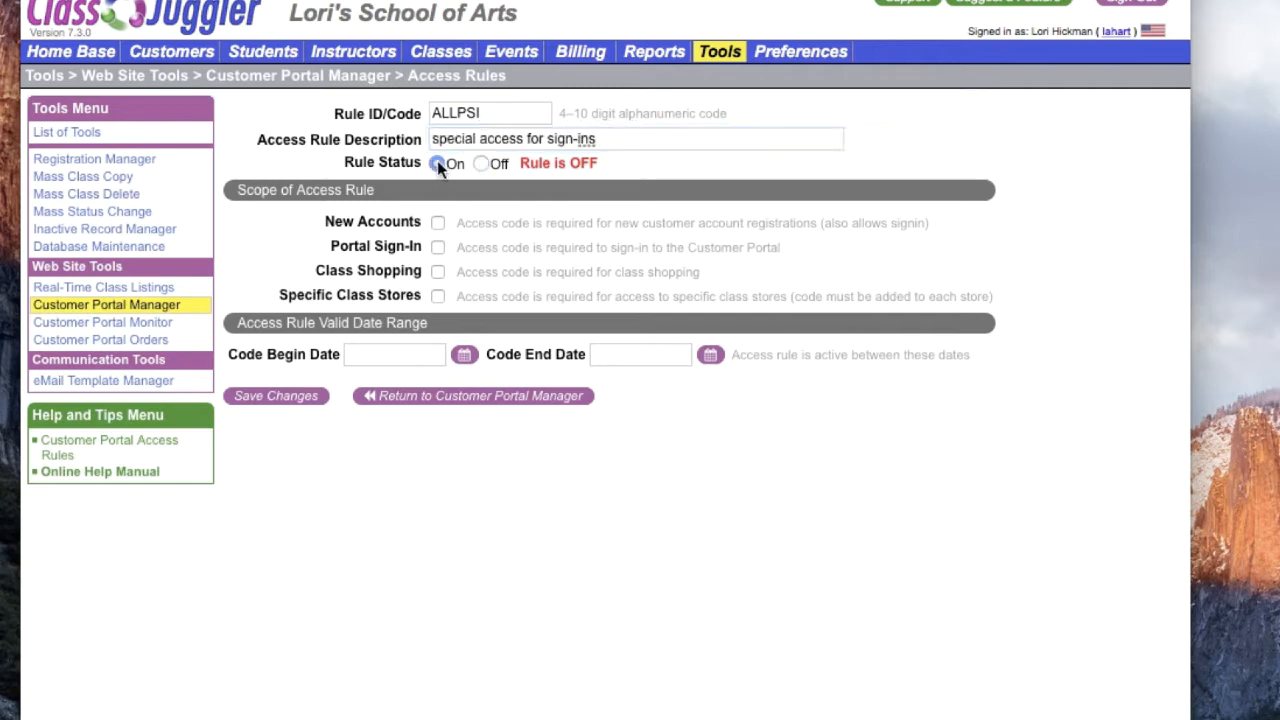
left_click(439, 248)
left_click(464, 357)
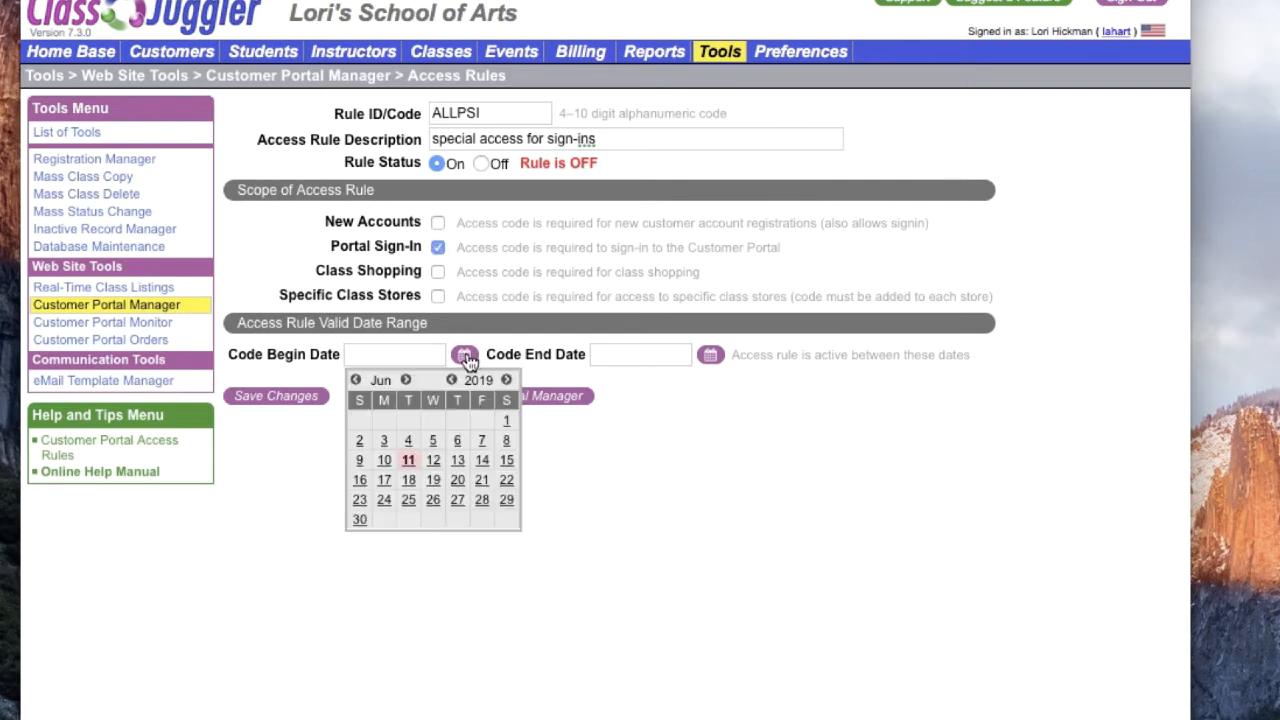
left_click(409, 462)
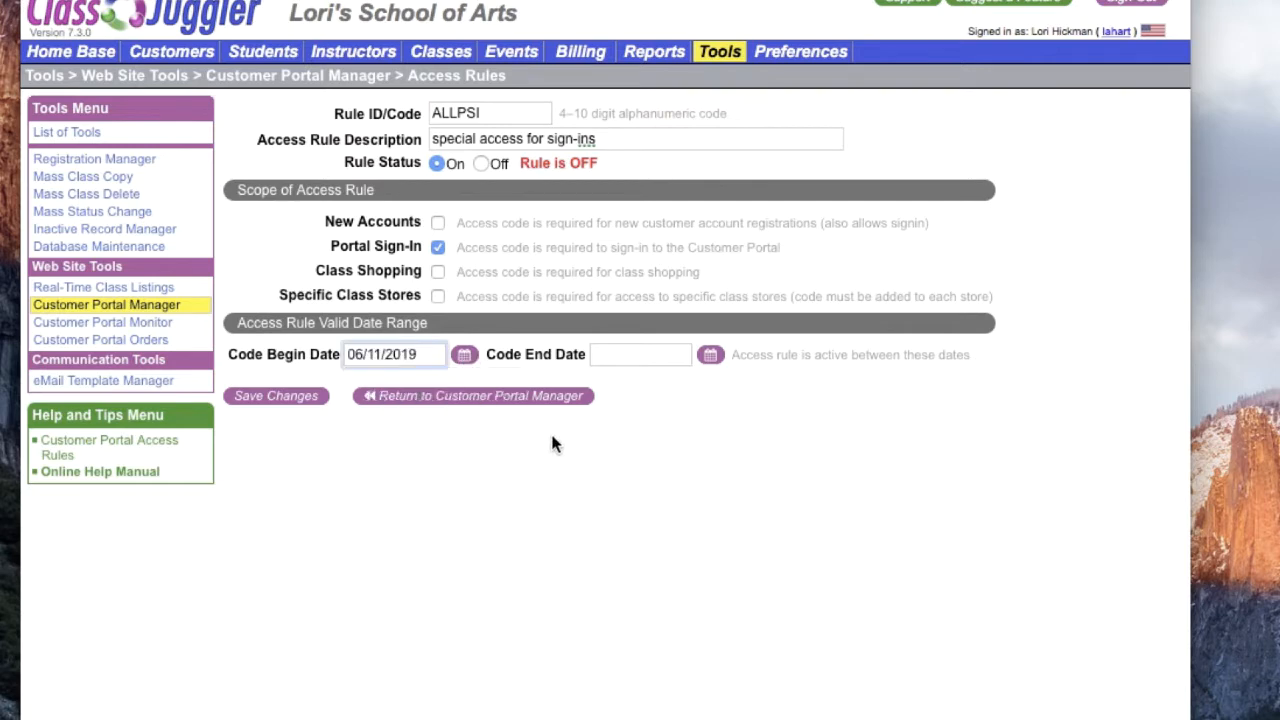
left_click(710, 356)
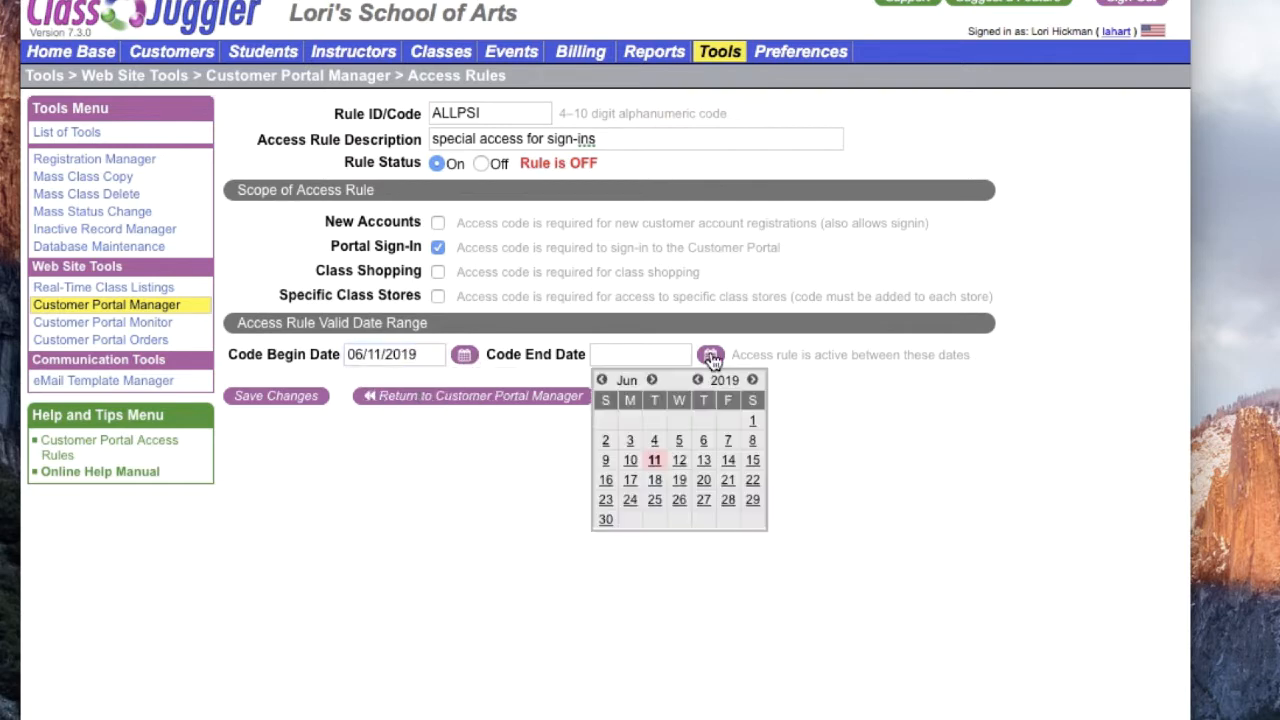
left_click(652, 380)
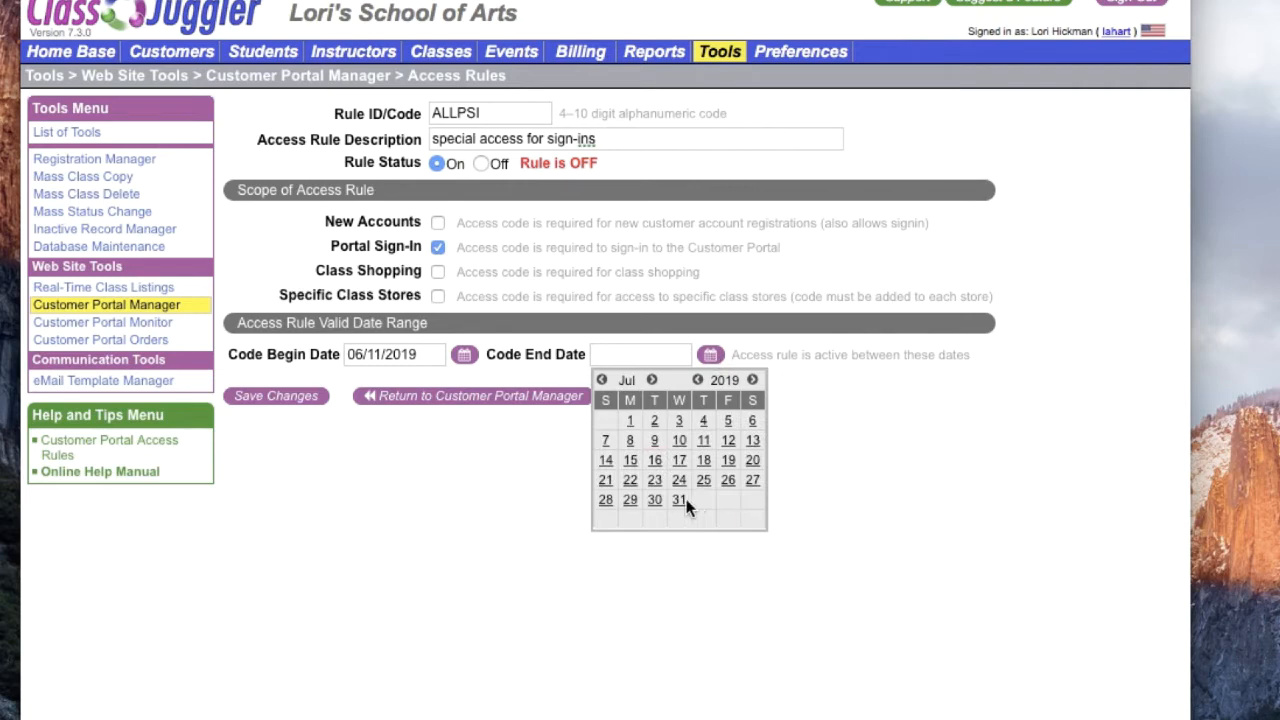
left_click(680, 499)
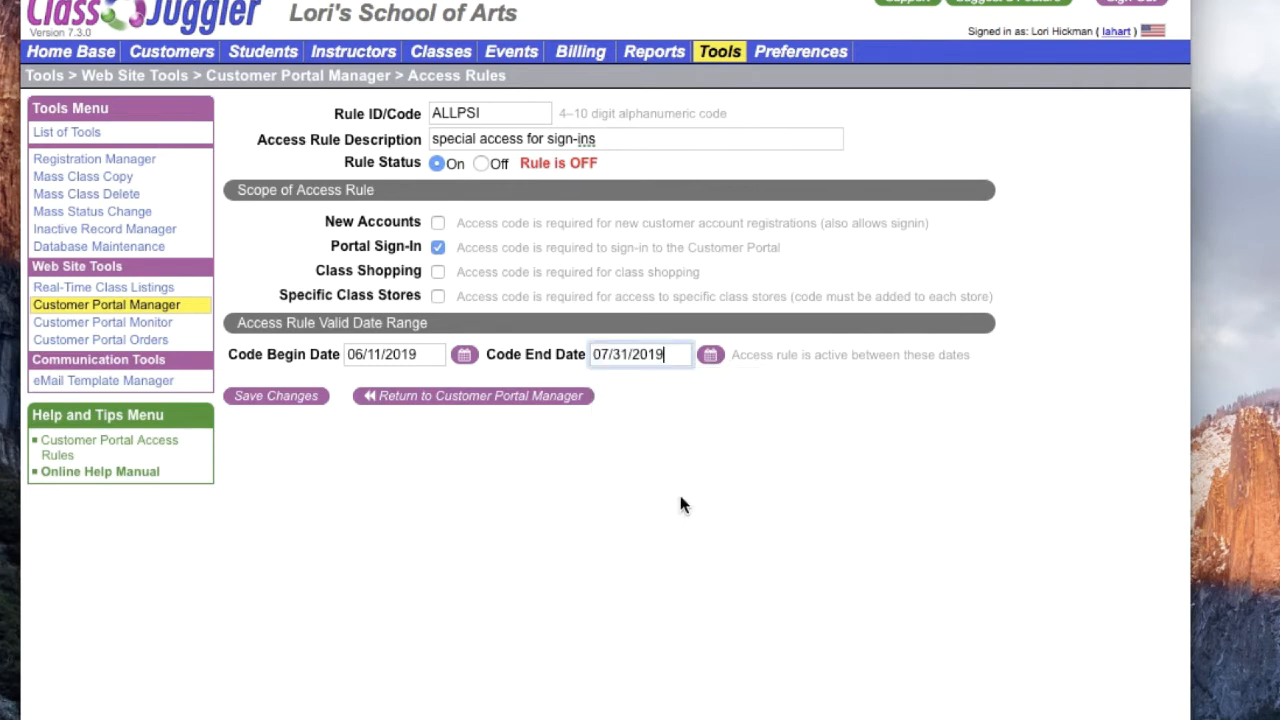
Step: Save the sign-in rule, return to the portal manager, and check the returning-customer sign-in form in the customer portal
left_click(298, 397)
left_click(532, 401)
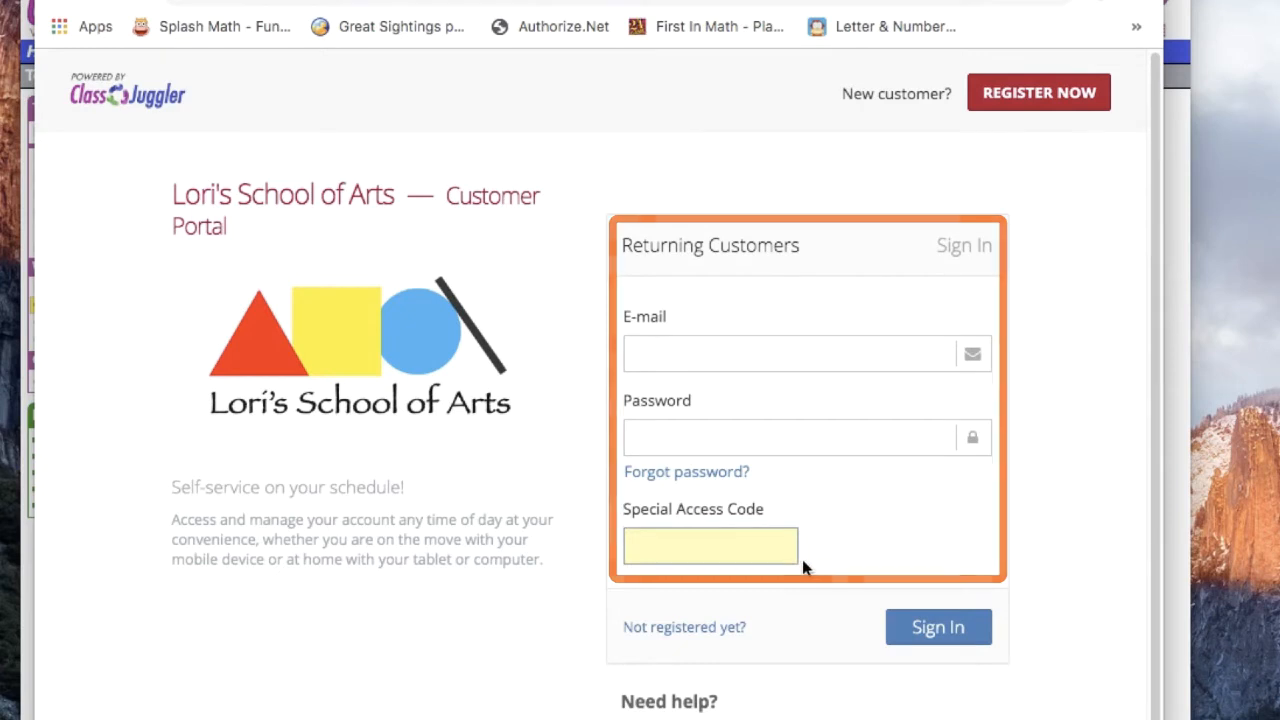
left_click(710, 356)
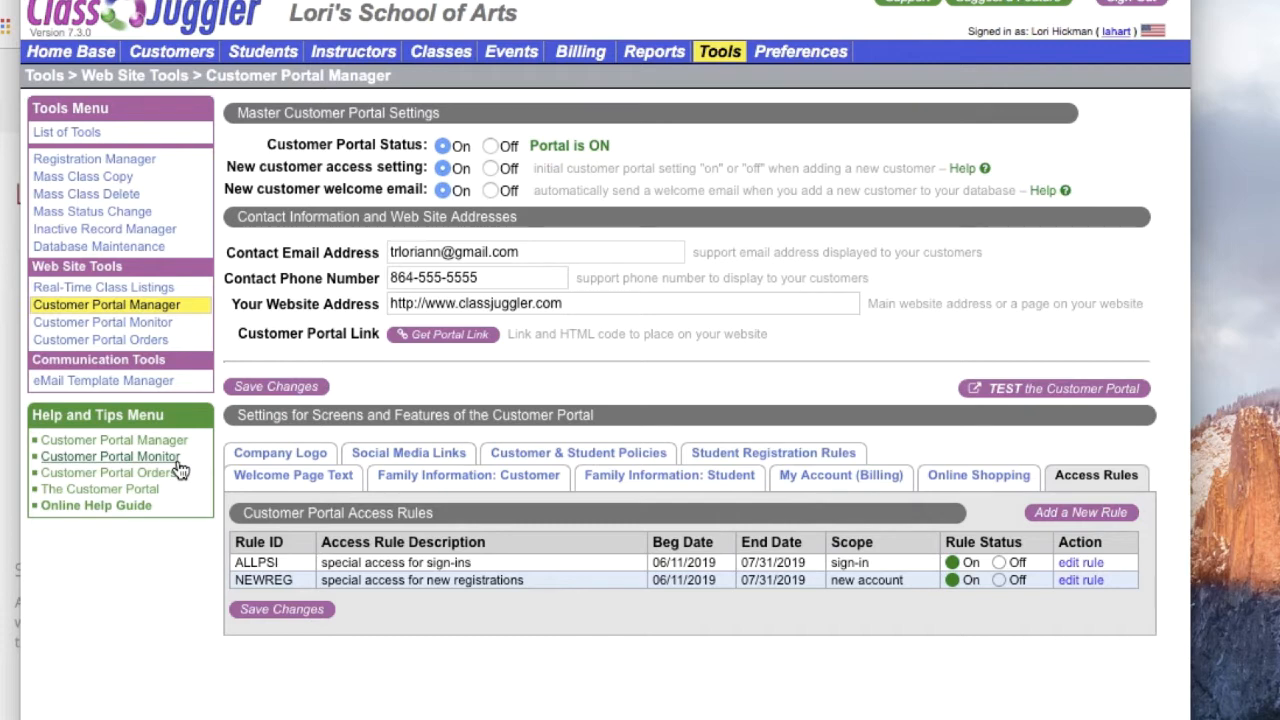
Step: Add a third access rule with the ID CAMP123 and the description "summer2019 camps"
left_click(1071, 514)
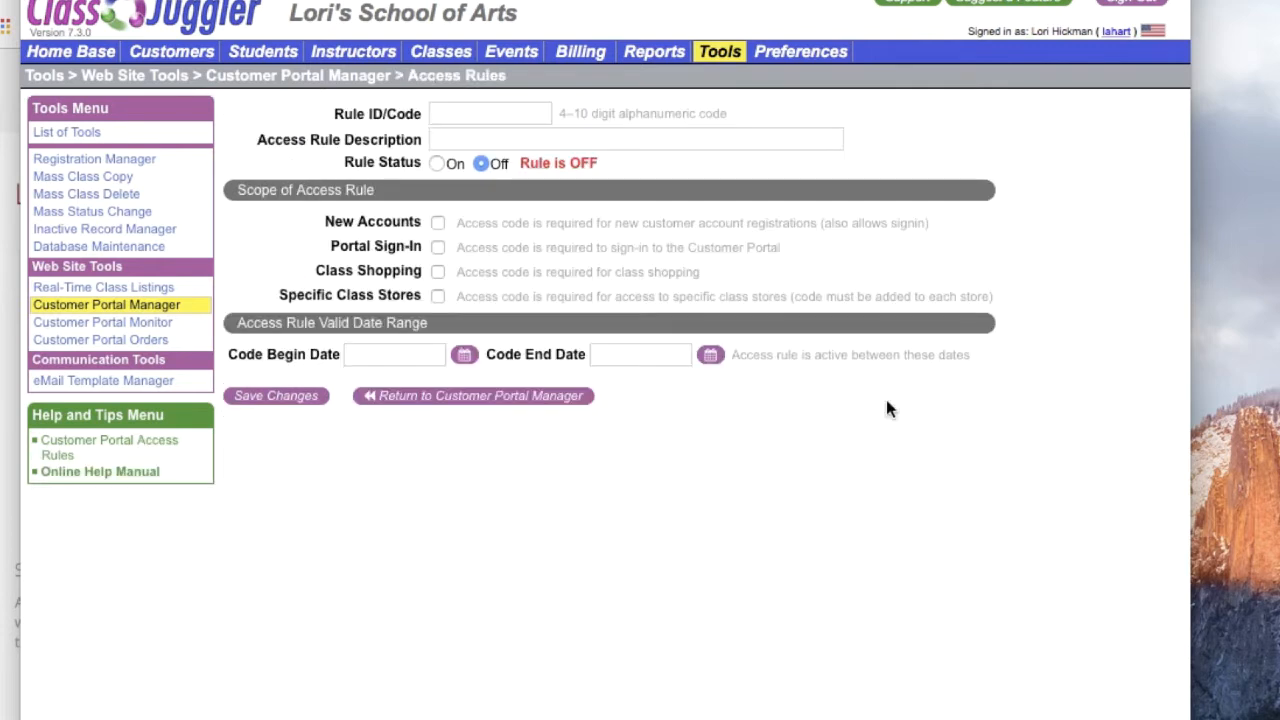
left_click(457, 114)
type("CAMP123")
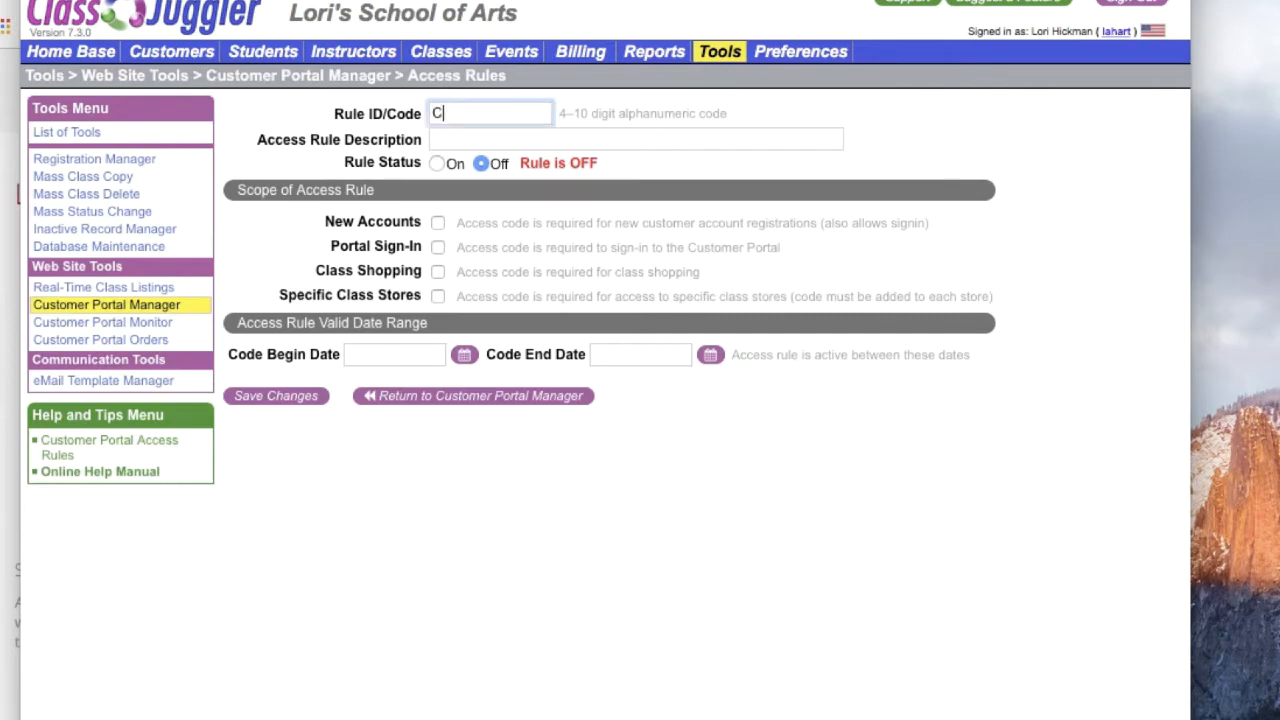
left_click(449, 142)
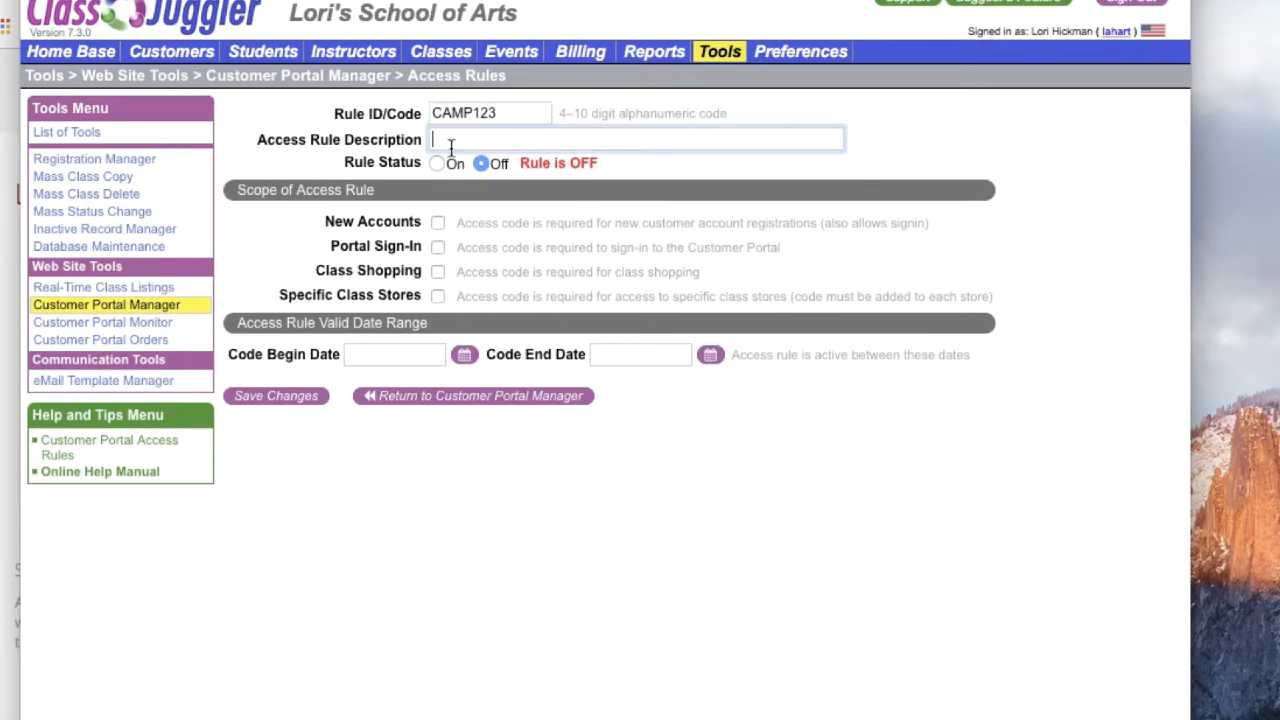
type("summer2019 camps")
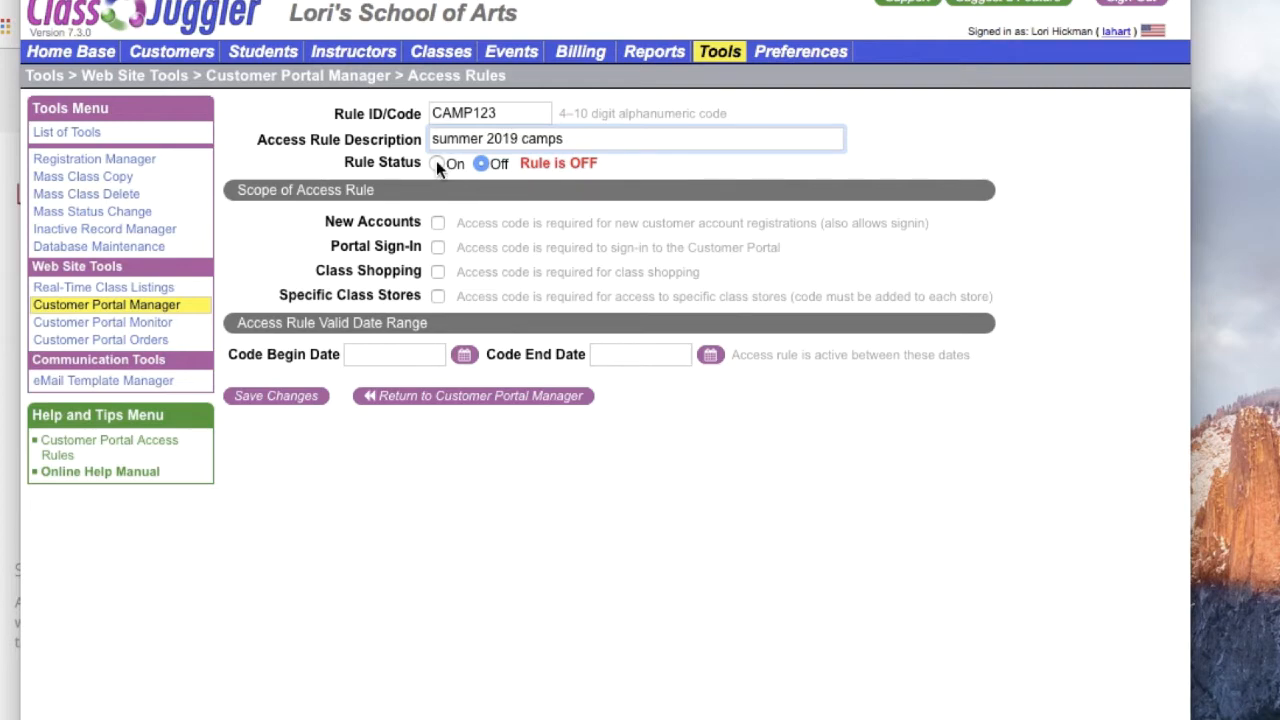
Step: Turn the summer 2019 camps rule on for Specific Class Stores, valid 06/11/2019 to 07/31/2019, then save it and return to the portal manager
left_click(437, 162)
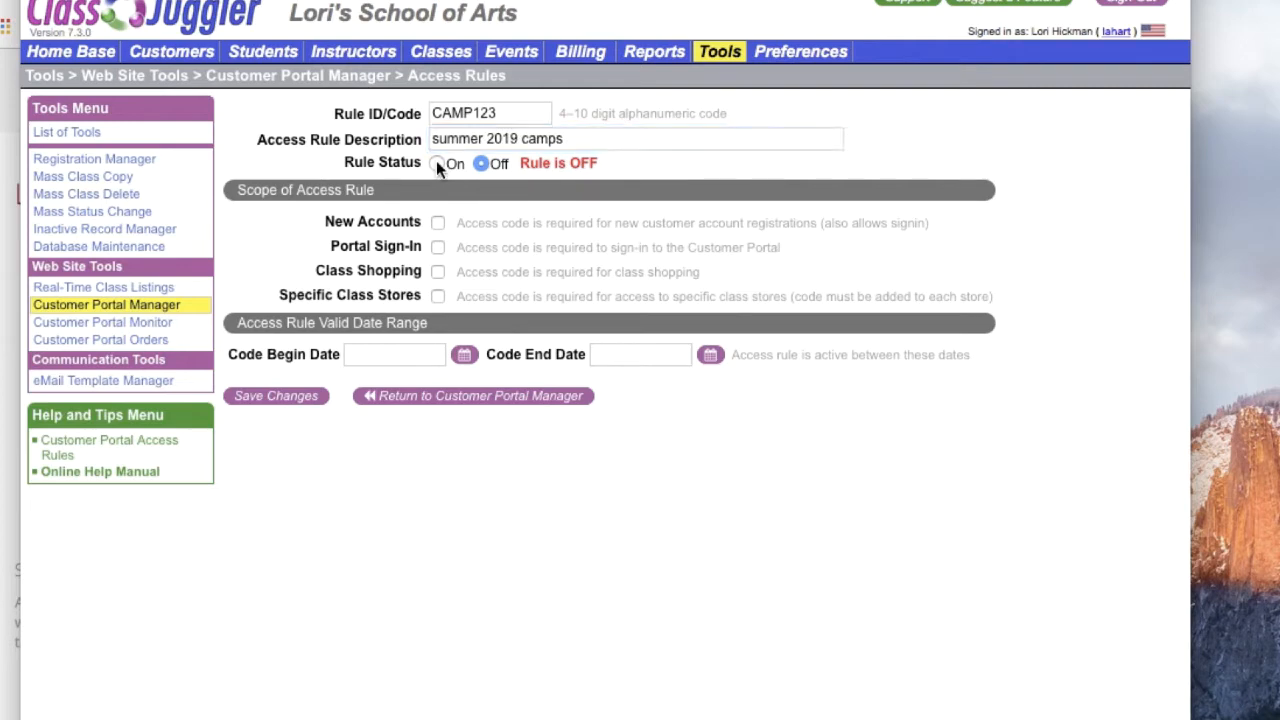
left_click(437, 163)
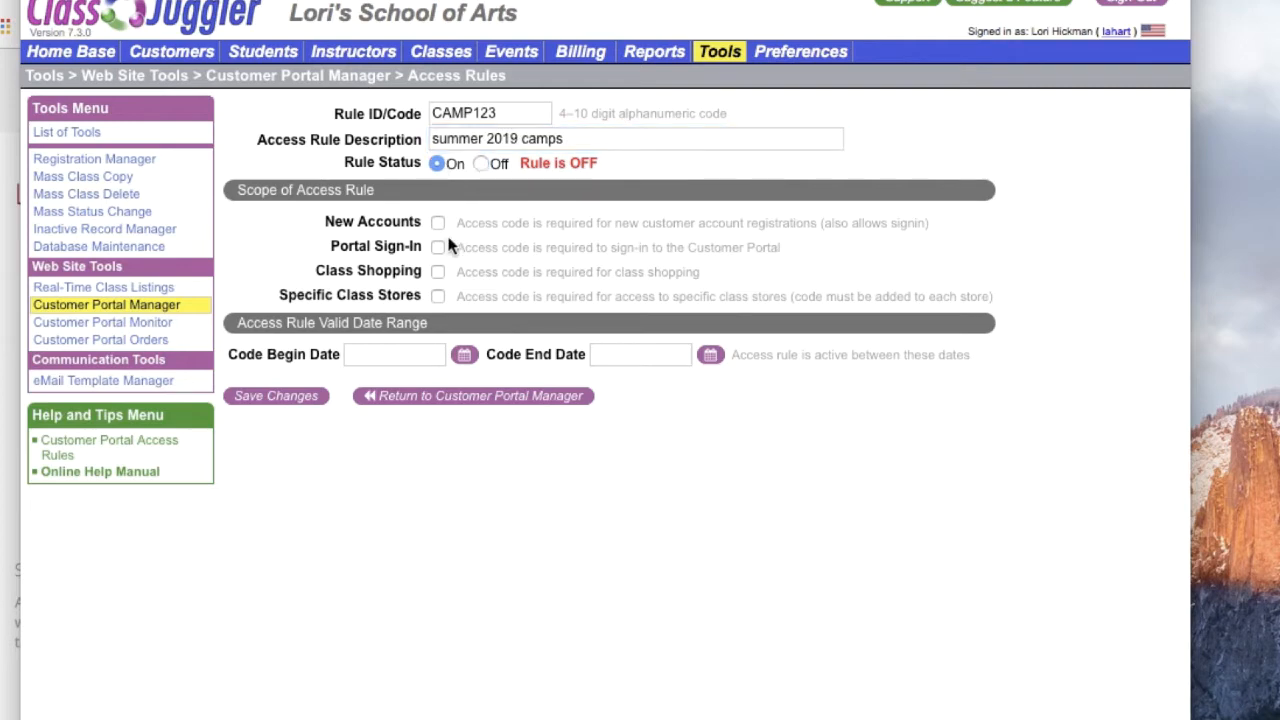
left_click(438, 298)
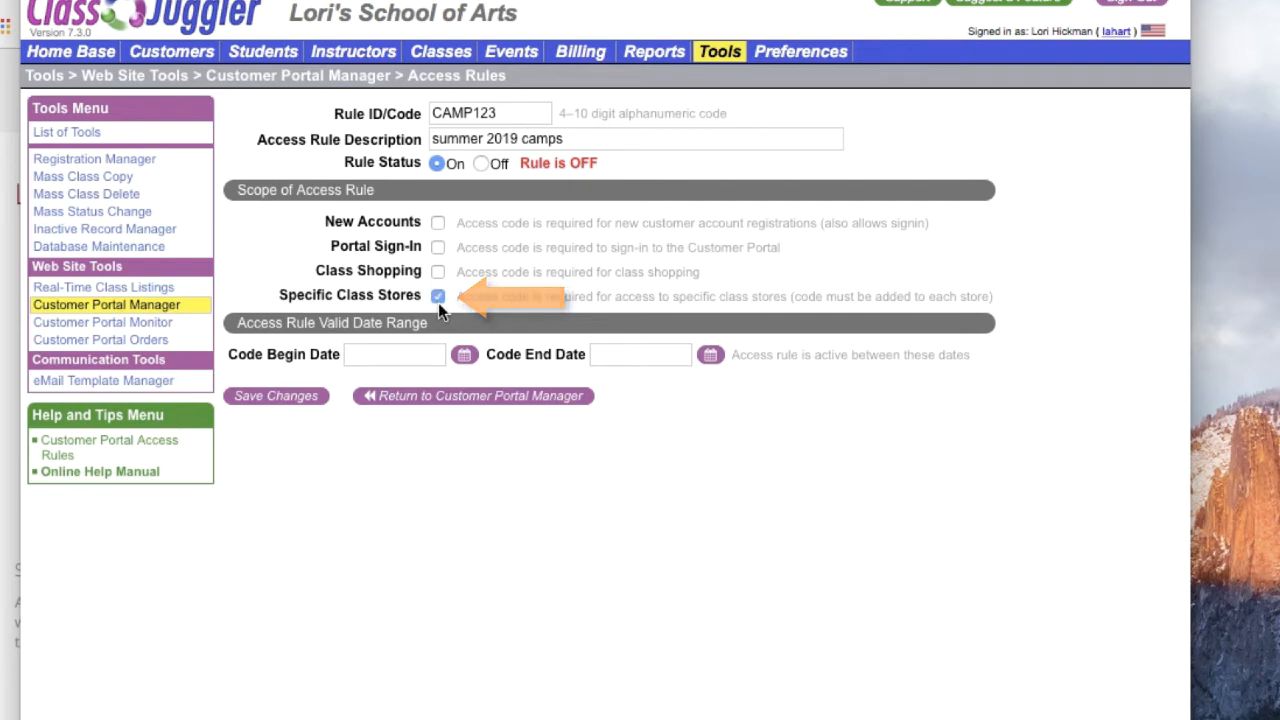
left_click(463, 356)
left_click(412, 456)
left_click(711, 356)
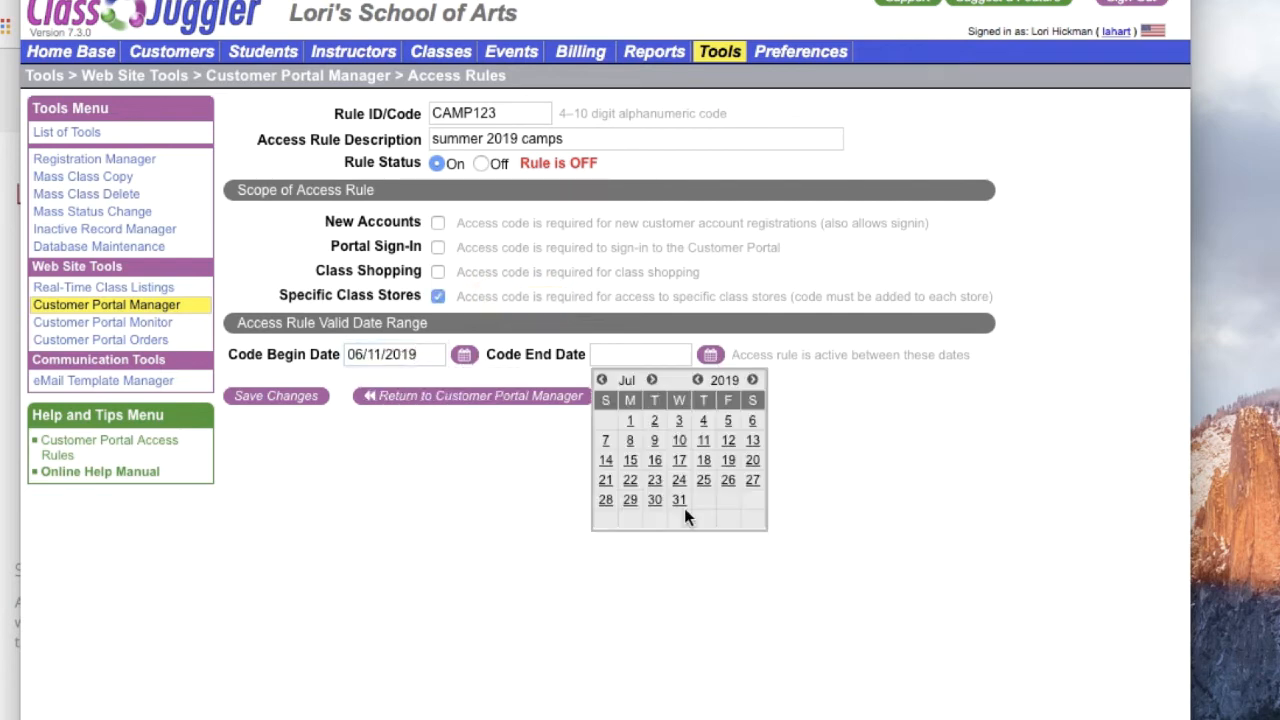
left_click(684, 508)
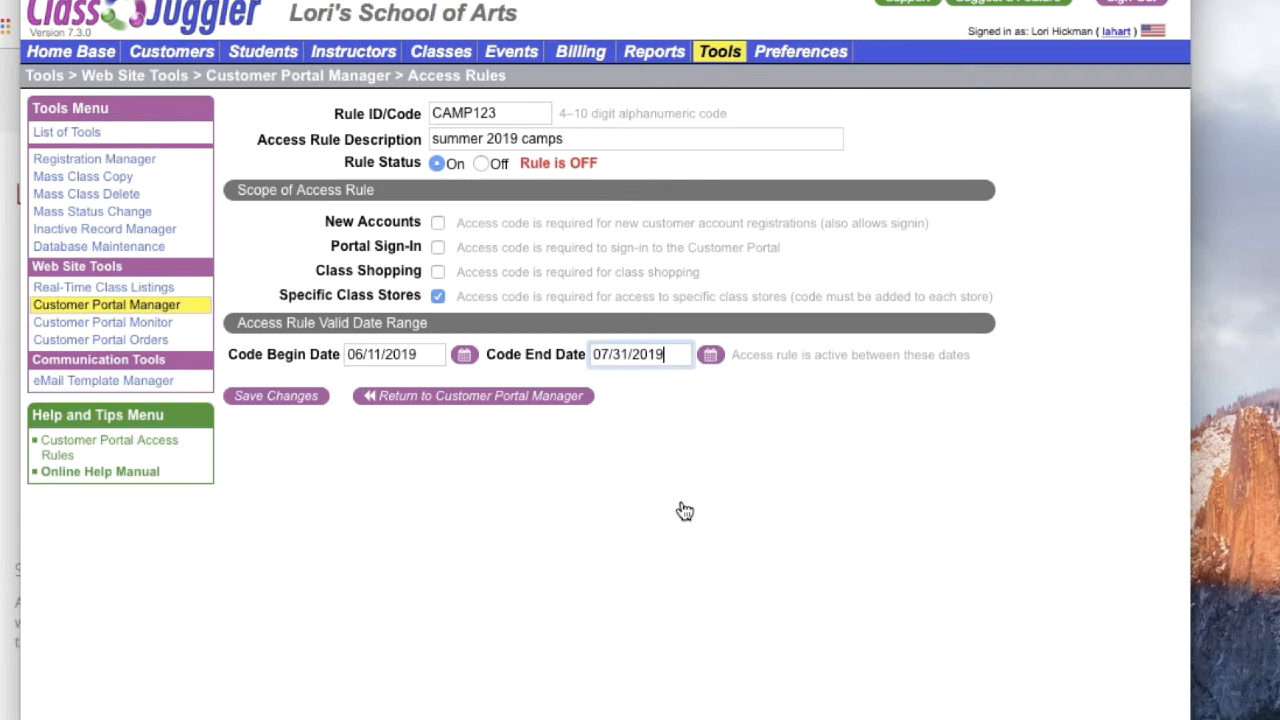
left_click(285, 398)
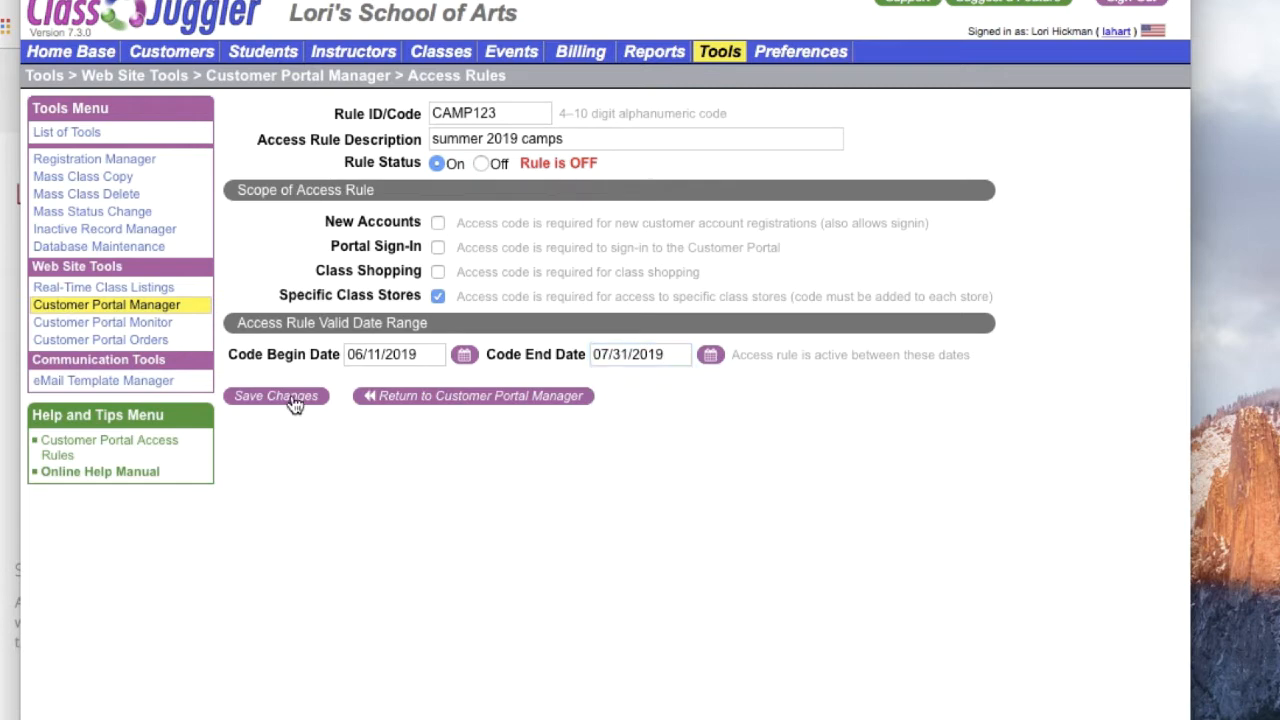
left_click(531, 398)
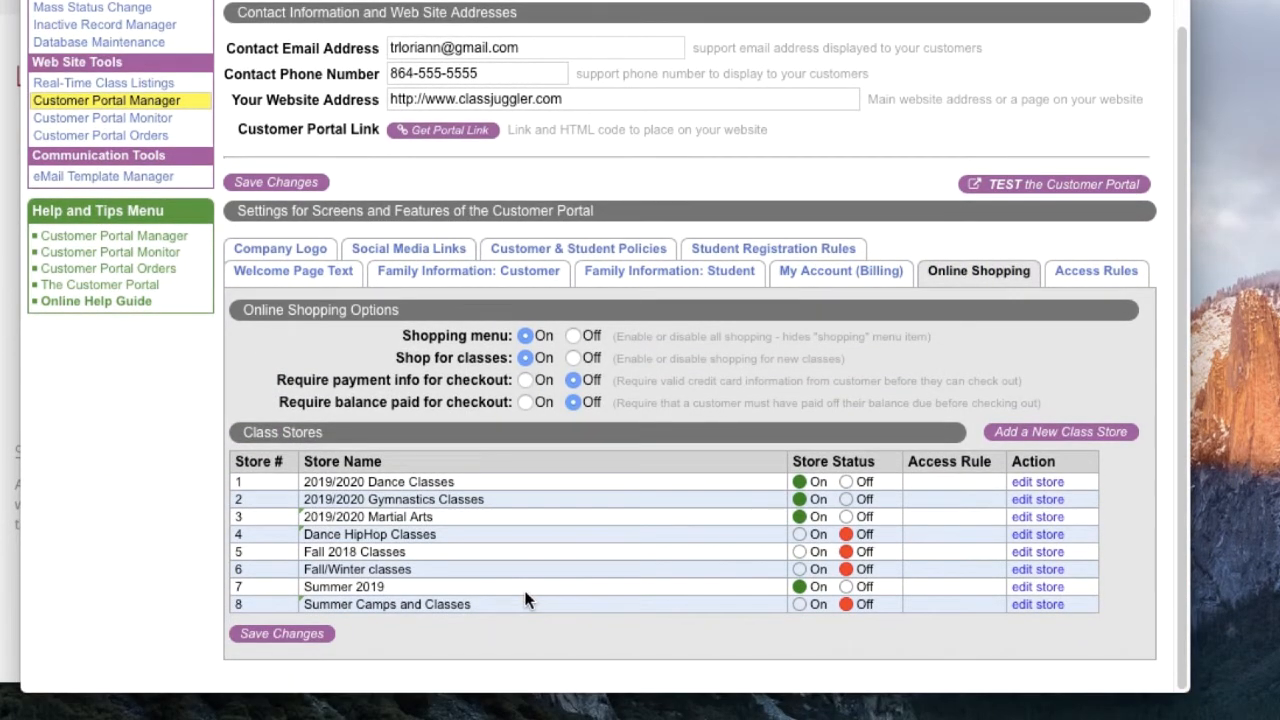
Step: Assign the "CAMP123 – summer 2019 camps" access rule to the Summer 2019 class store and save the store
left_click(1036, 588)
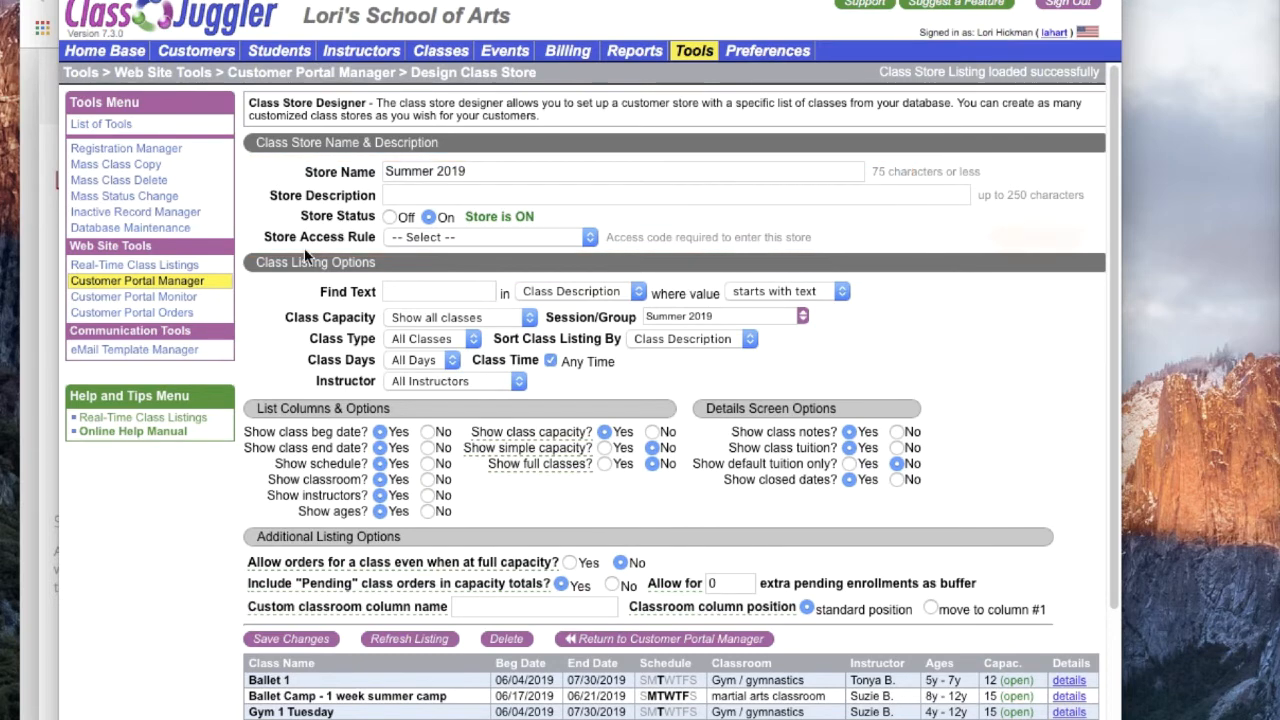
left_click(591, 242)
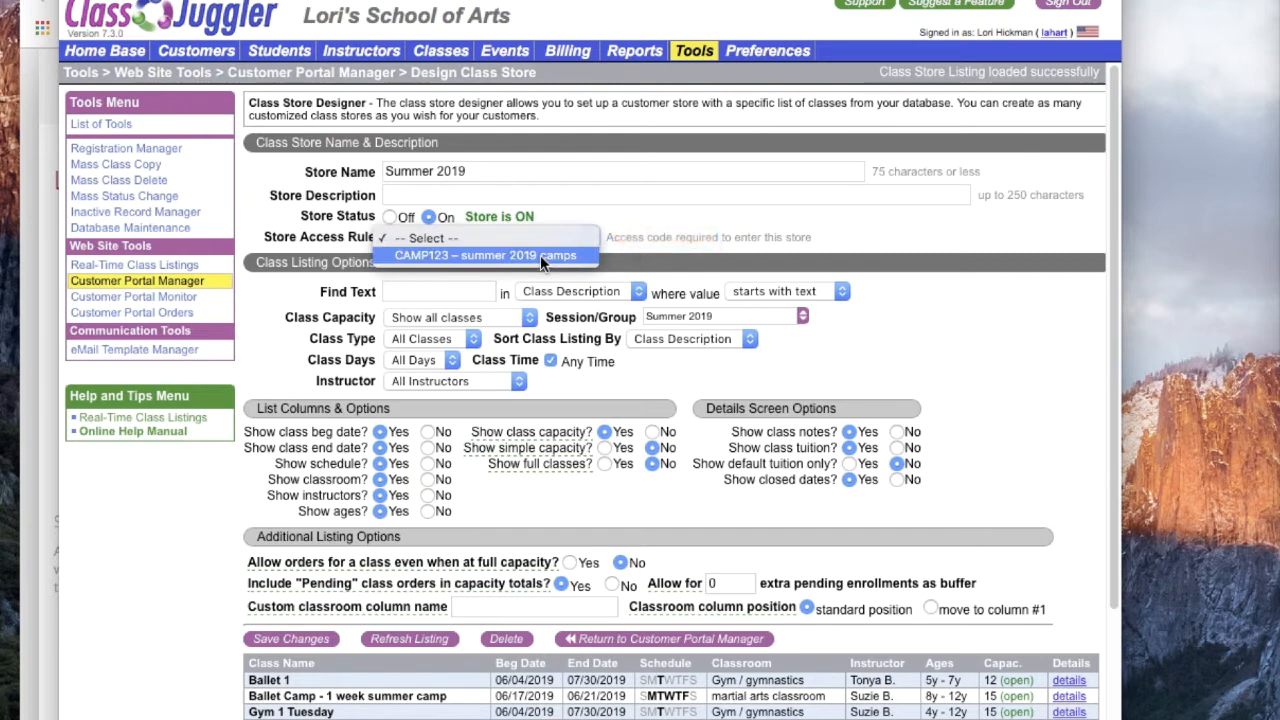
left_click(540, 255)
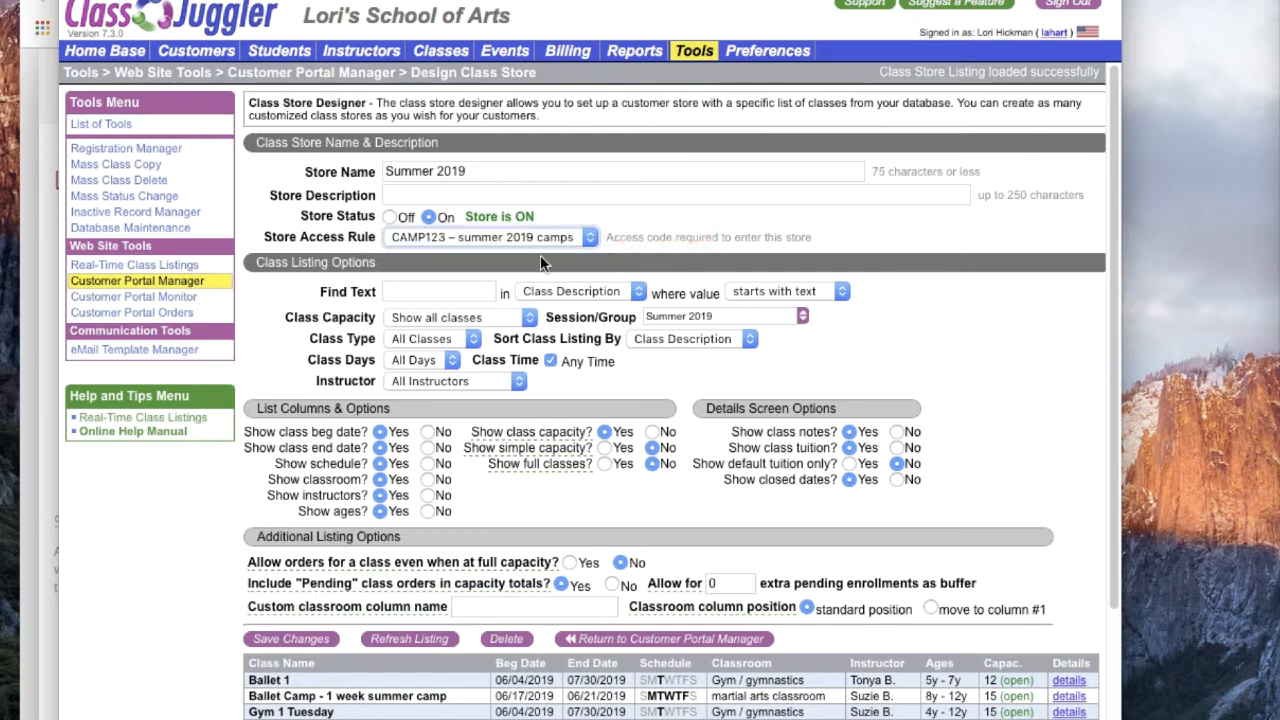
left_click(293, 641)
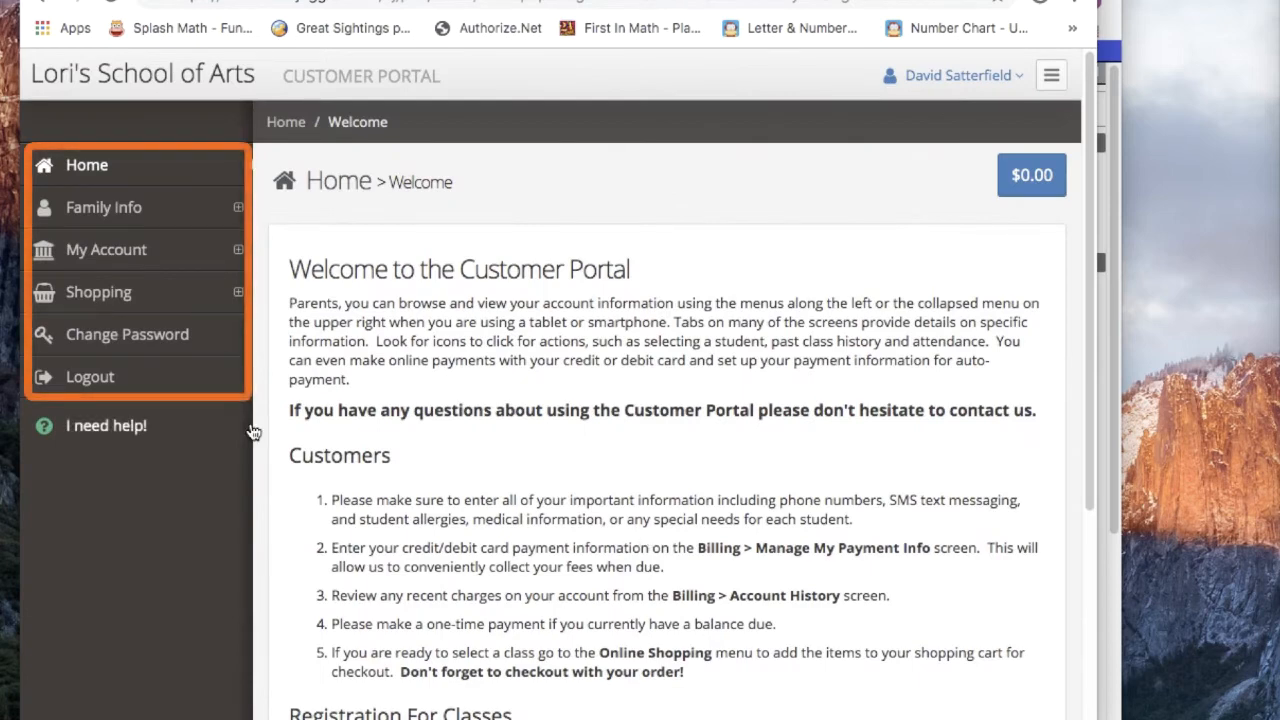
Step: In the customer portal, go to class shopping and submit the special access code for the Summer 2019 store
left_click(95, 292)
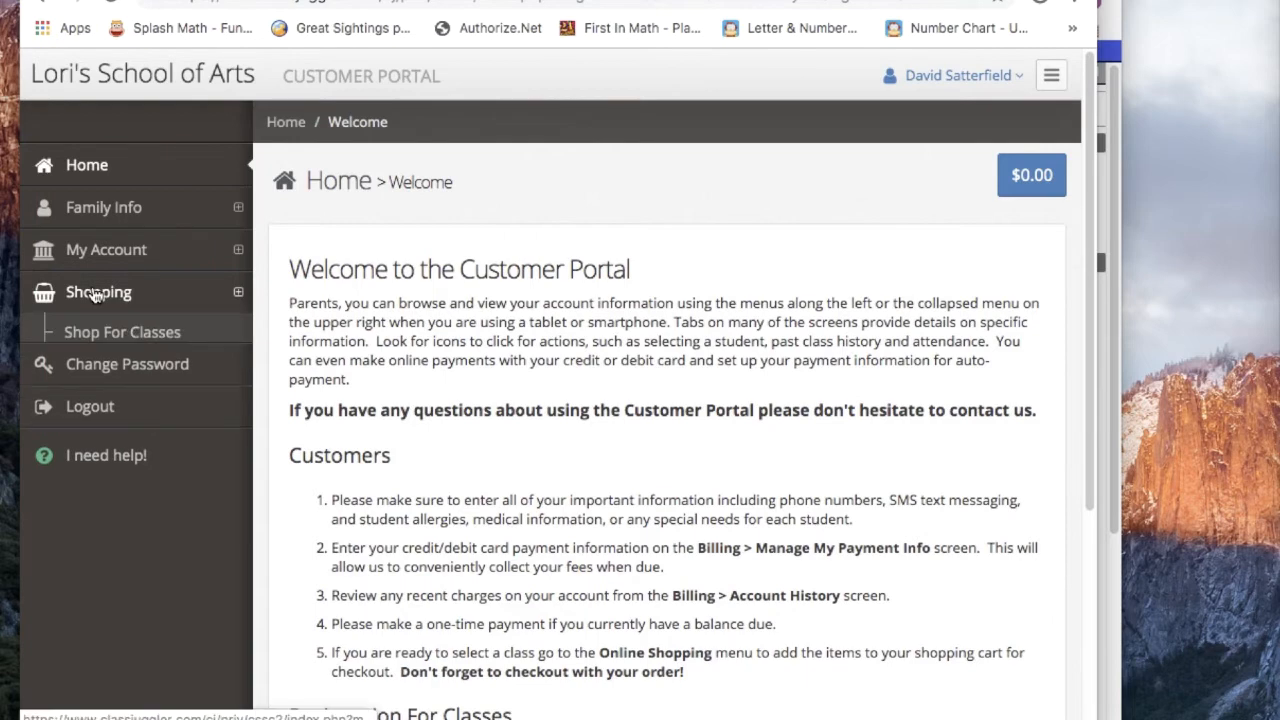
left_click(115, 342)
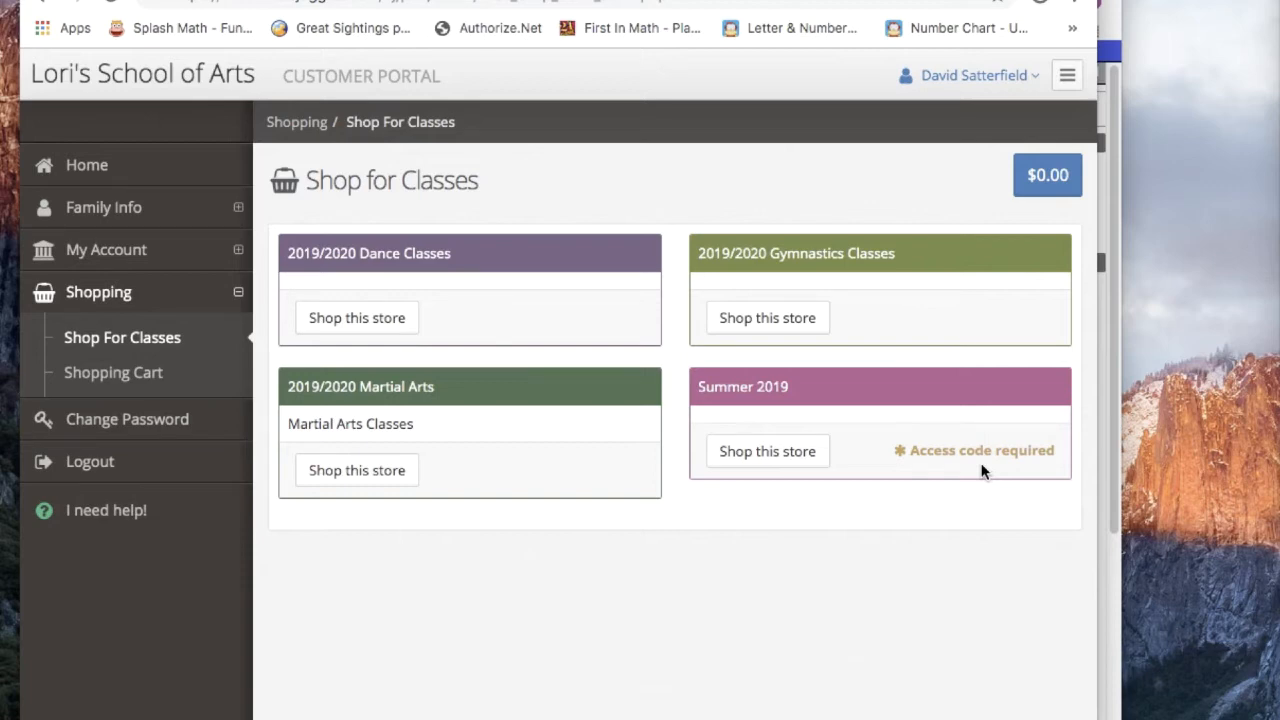
left_click(777, 452)
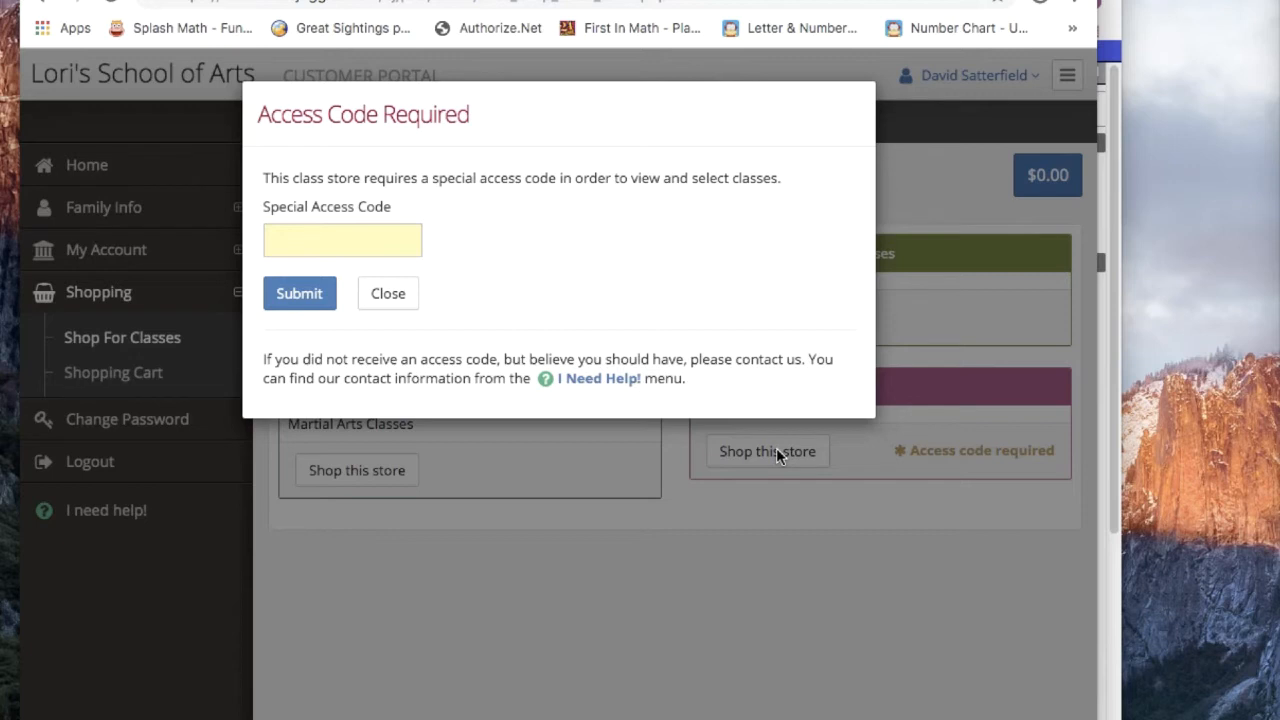
left_click(290, 241)
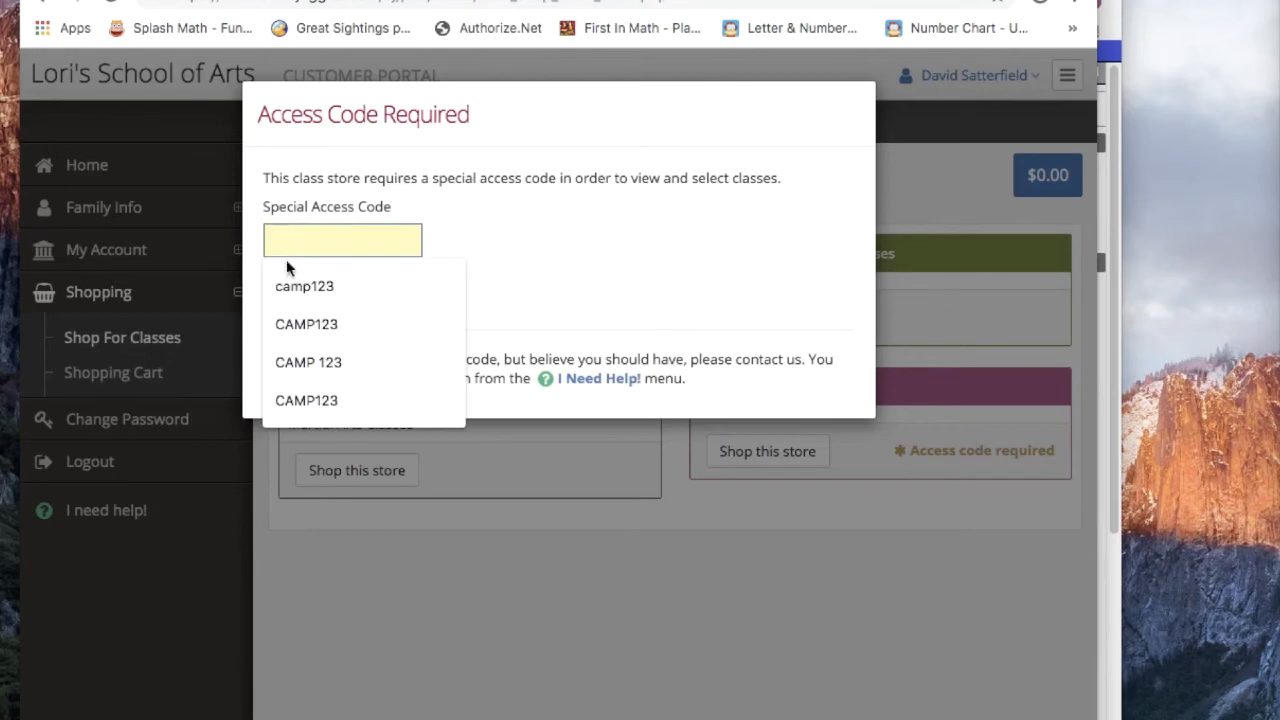
left_click(286, 286)
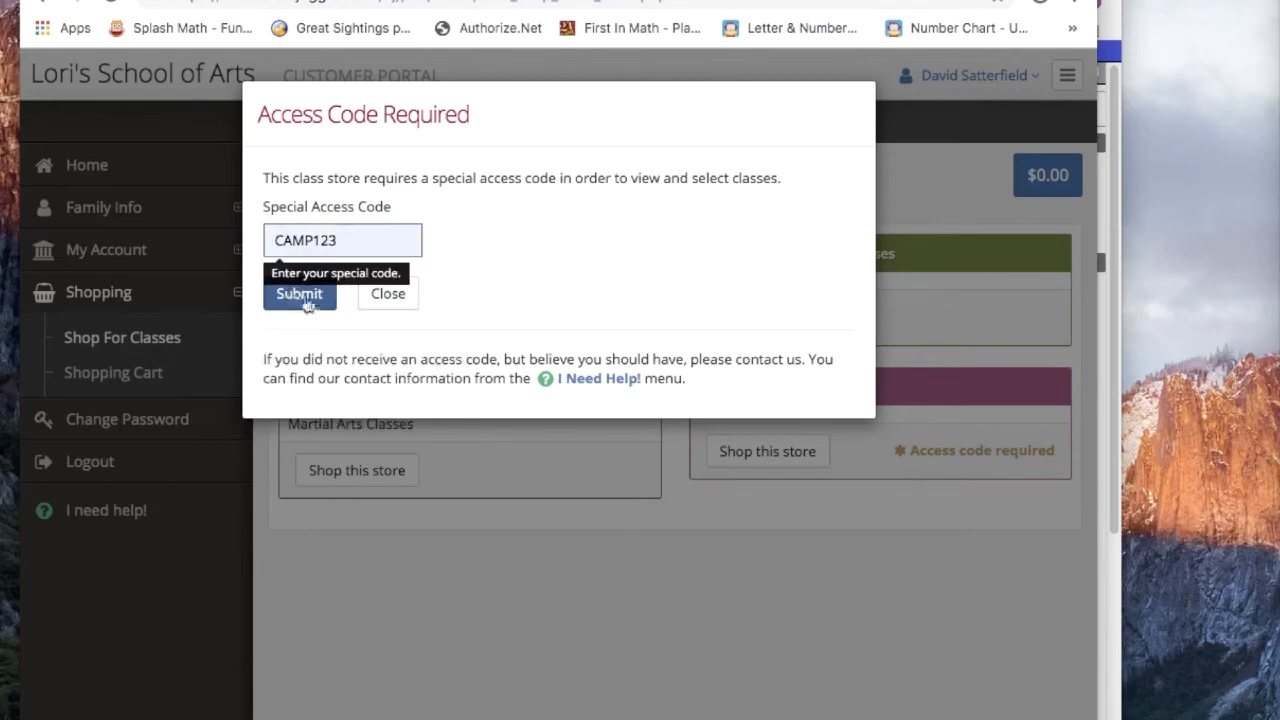
left_click(310, 305)
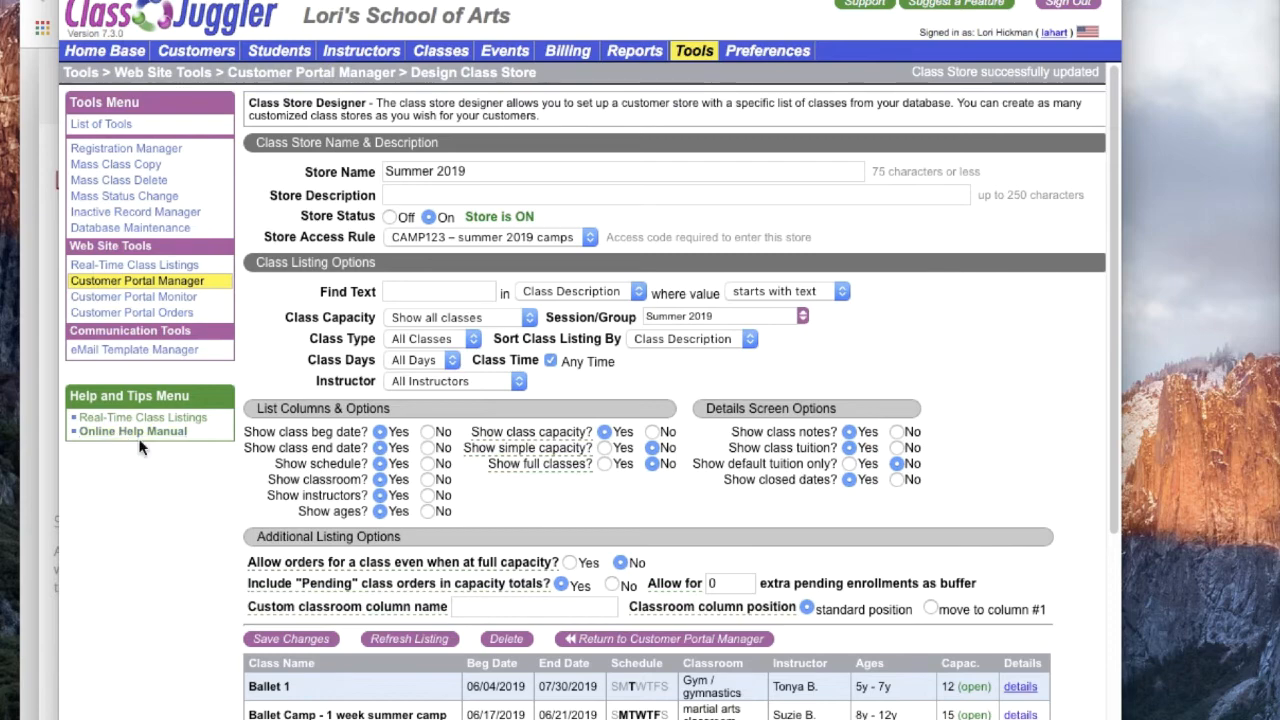
Step: Back in the Customer Portal Manager, add an access rule with the ID CSAS and the description "required to shop all stores"
scroll(637, 543, "down", 3)
left_click(637, 543)
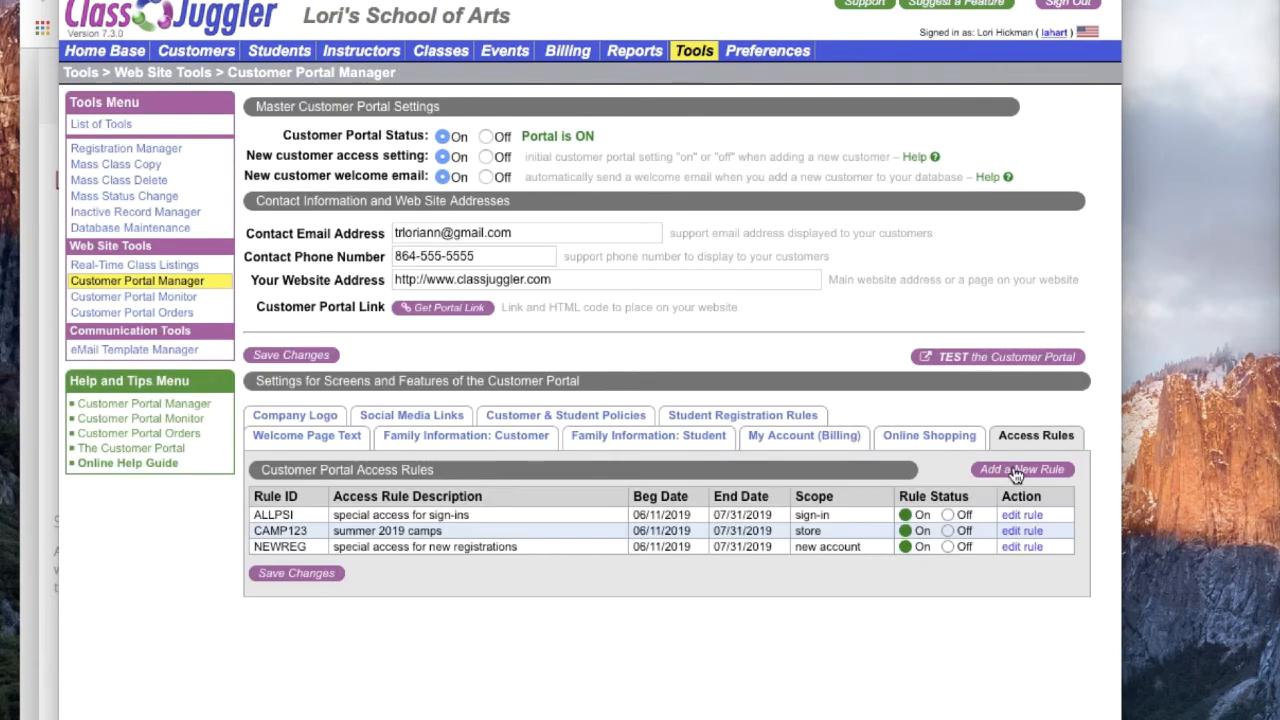
left_click(1094, 468)
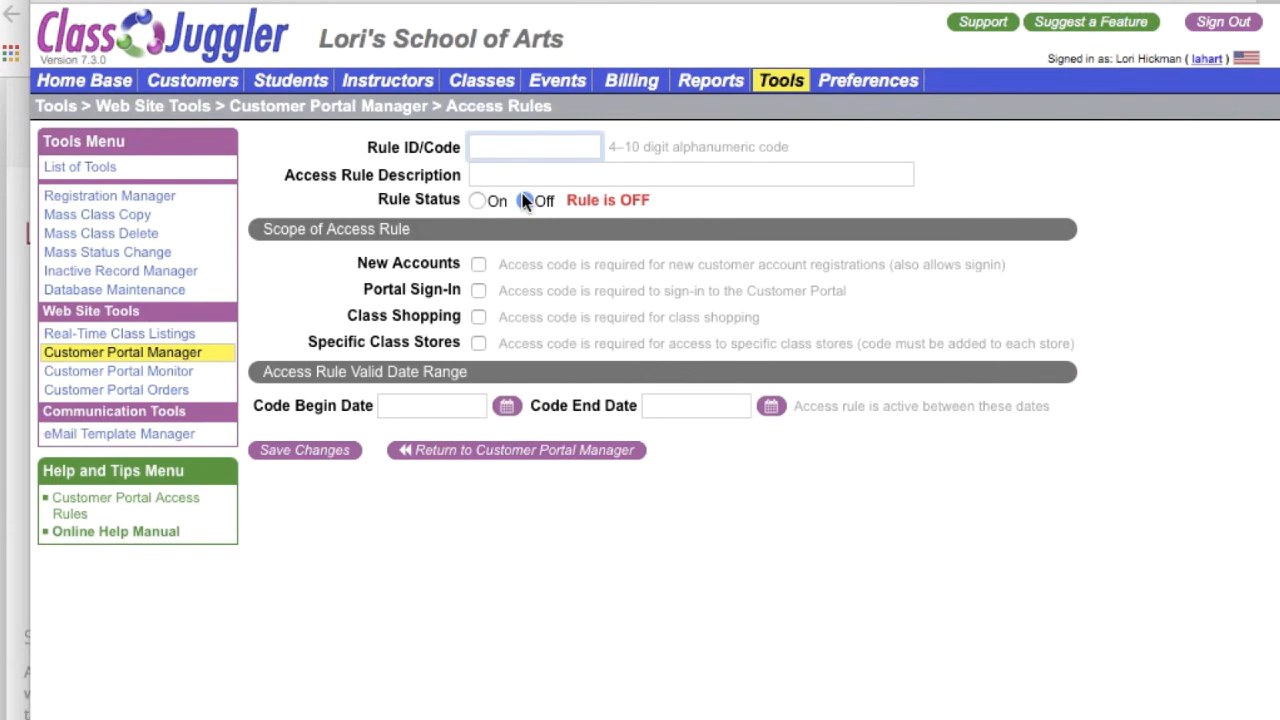
type("CSAS")
key("Tab")
type("required to sh")
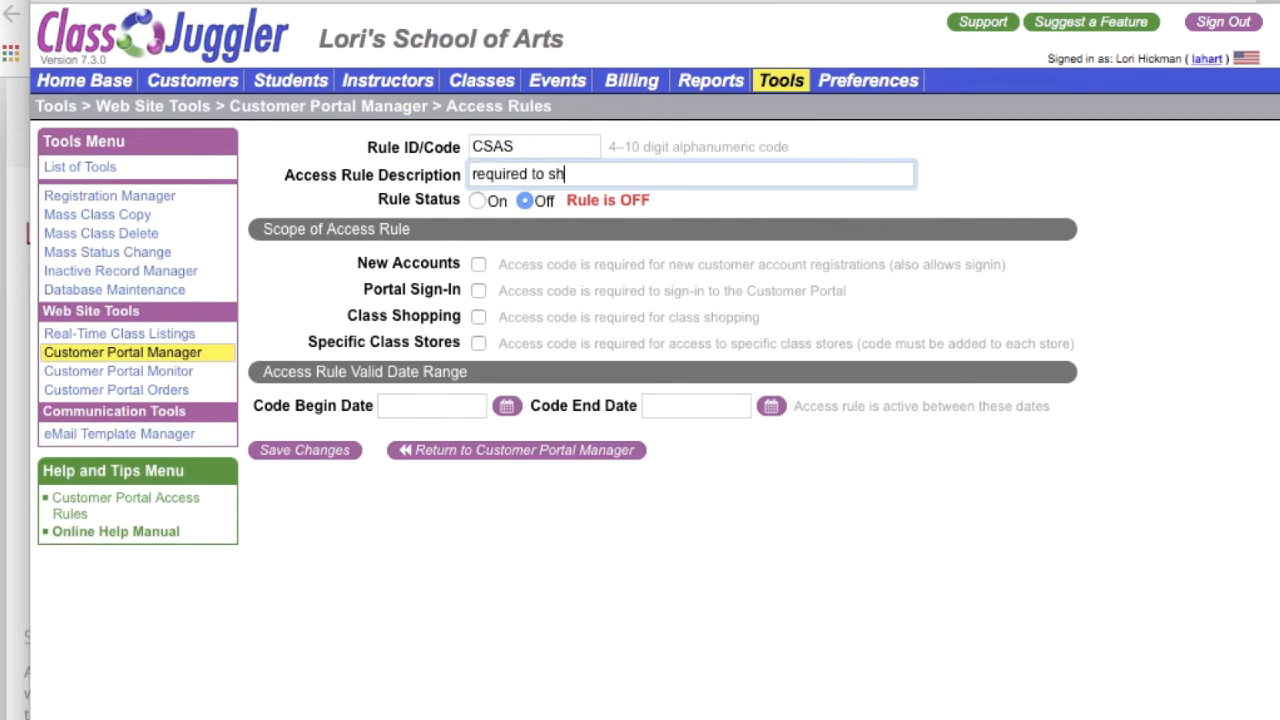
type("op all stores")
Step: Turn the all-stores rule on for Class Shopping, valid 06/11/2019 to 07/31/2019, then save it and return to the portal manager
left_click(490, 201)
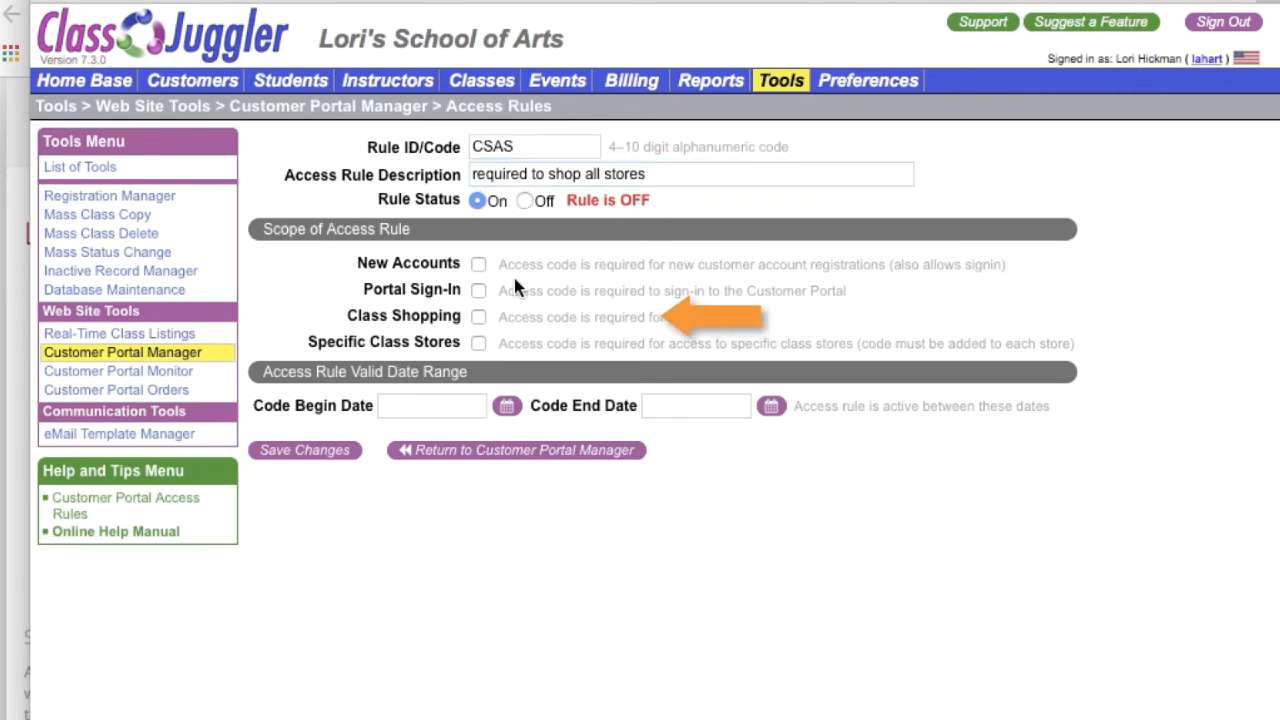
left_click(478, 316)
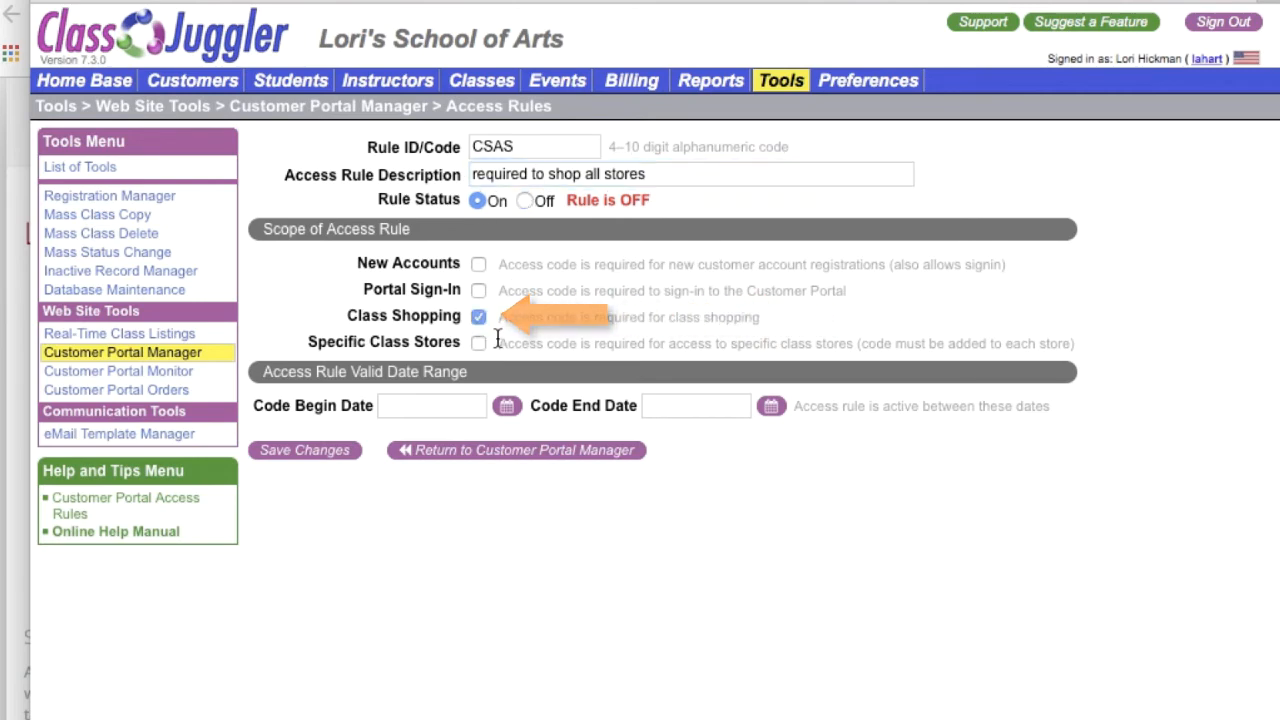
left_click(507, 405)
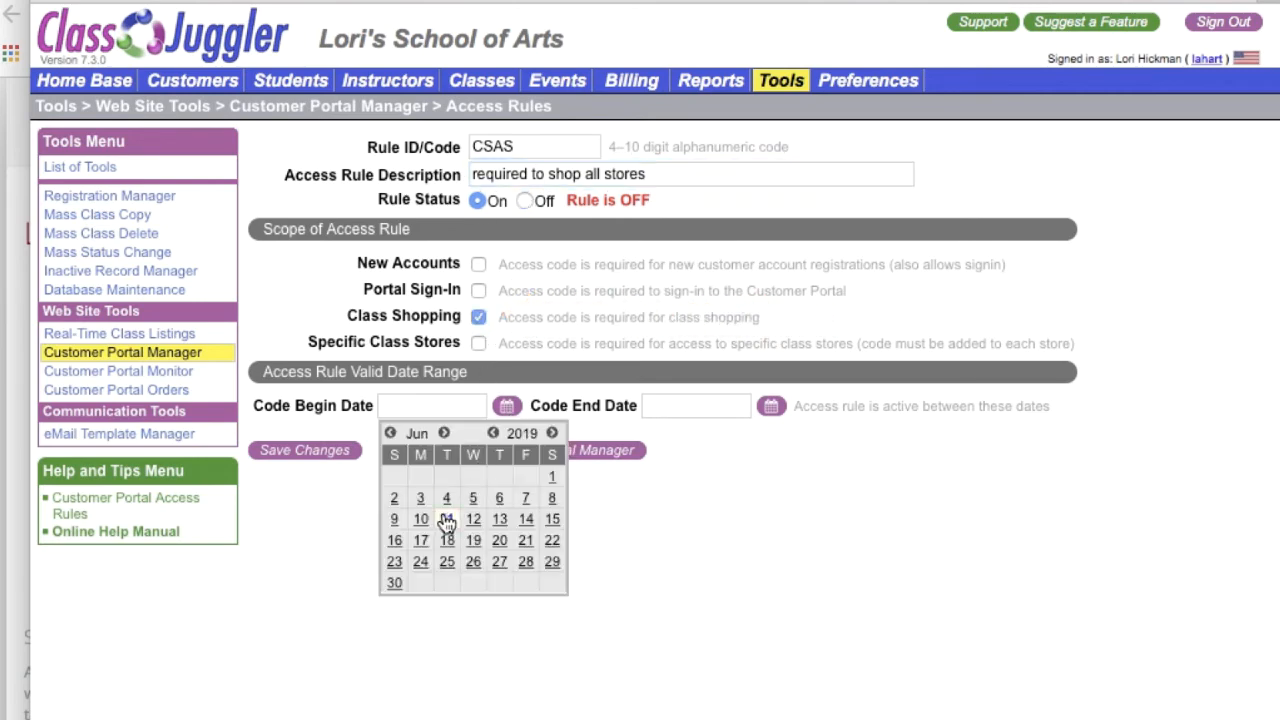
left_click(447, 519)
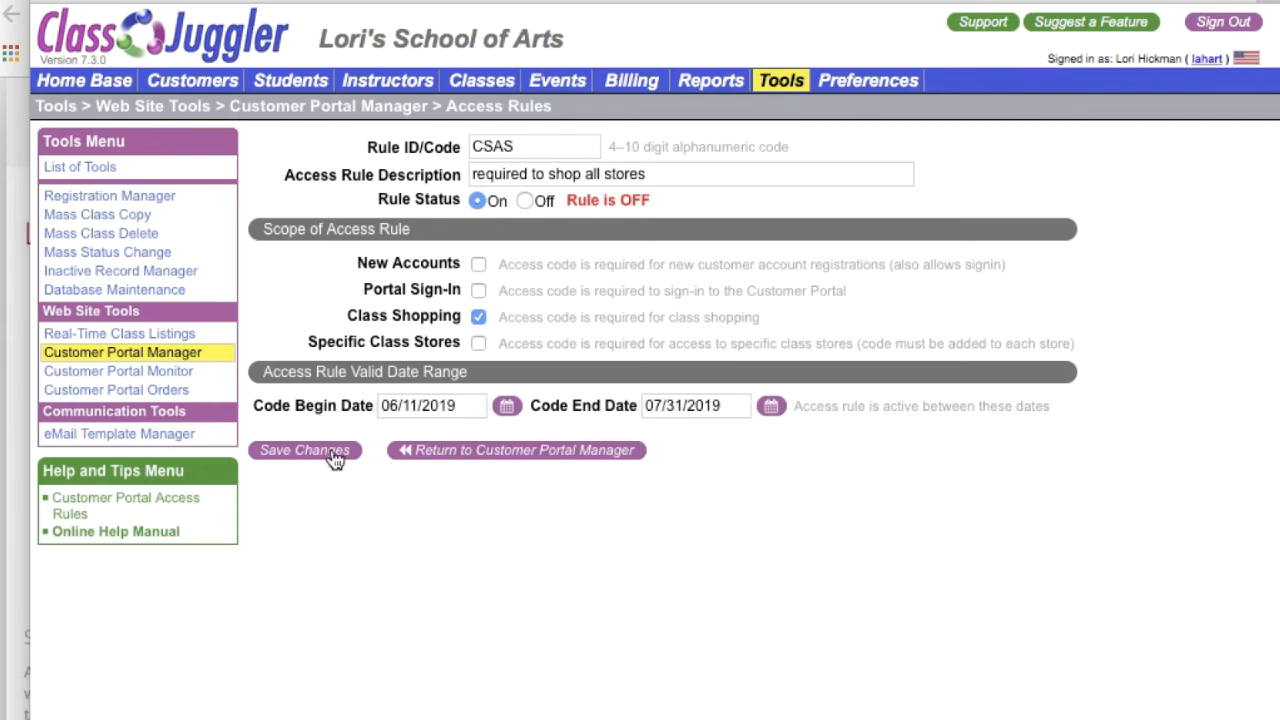
left_click(335, 451)
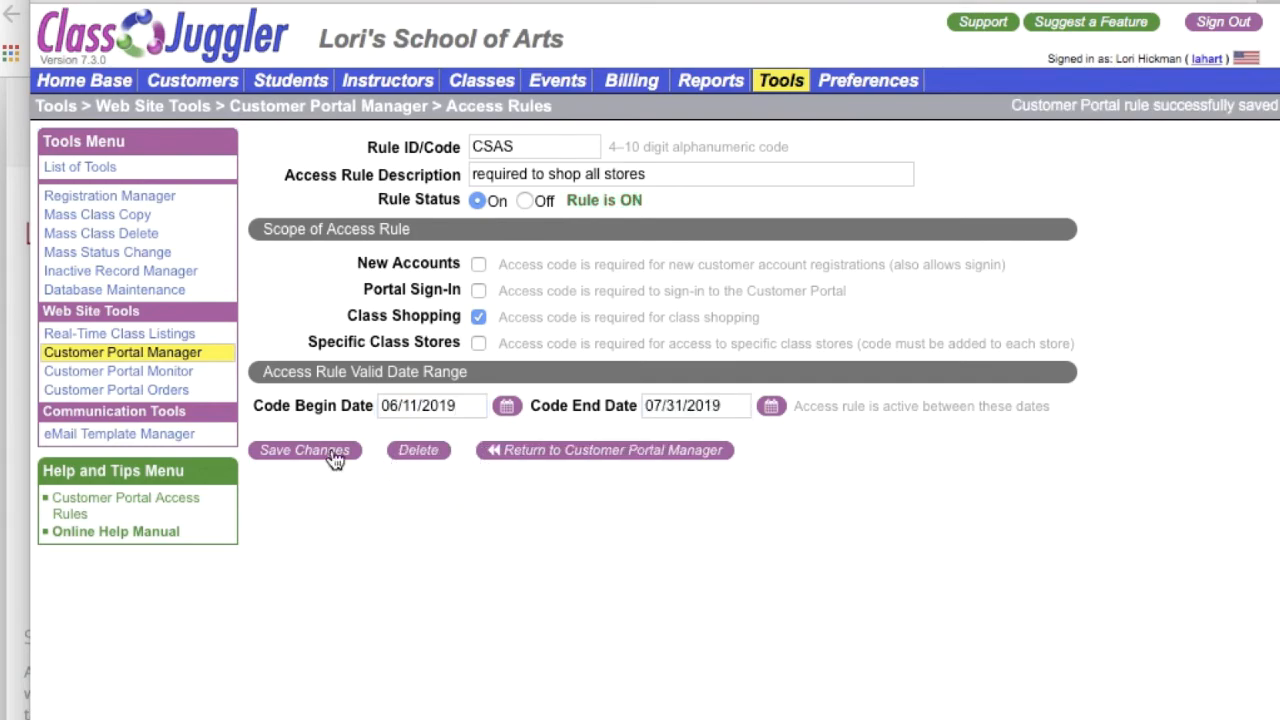
left_click(563, 451)
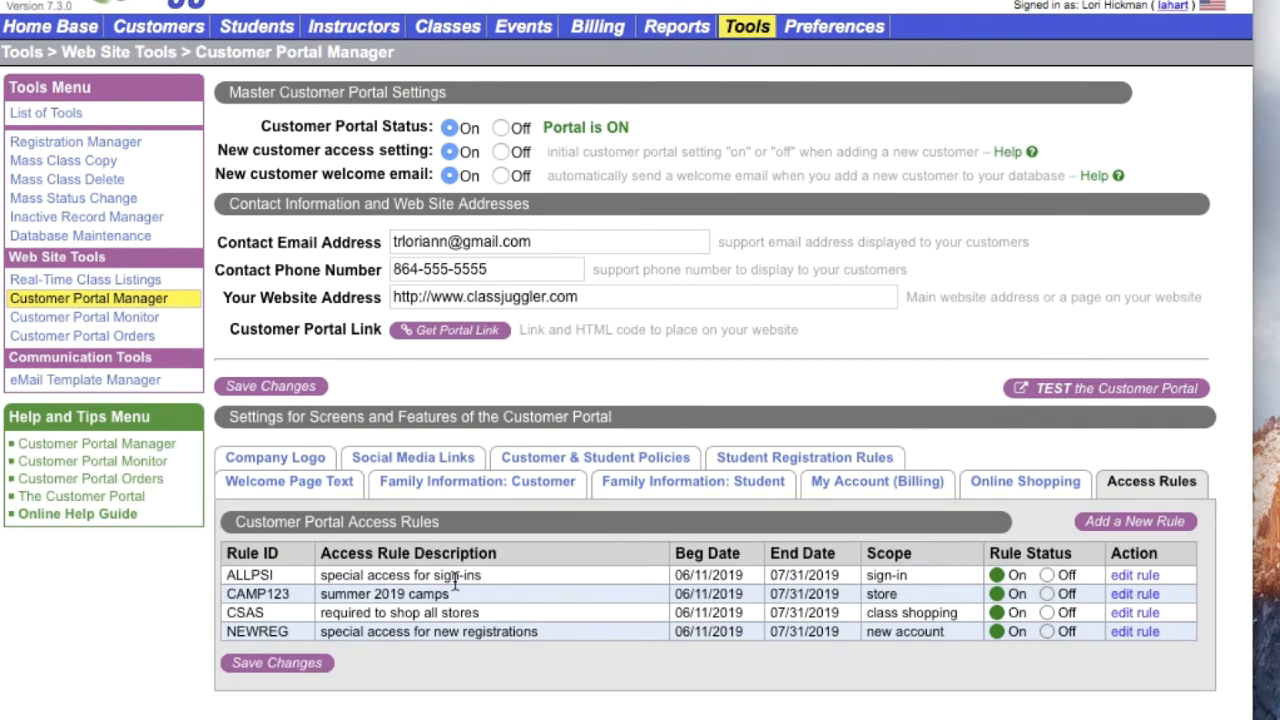
Step: Switch to the customer portal, open the restricted class shopping page and submit the special access code to unlock the class stores
key("super+Tab")
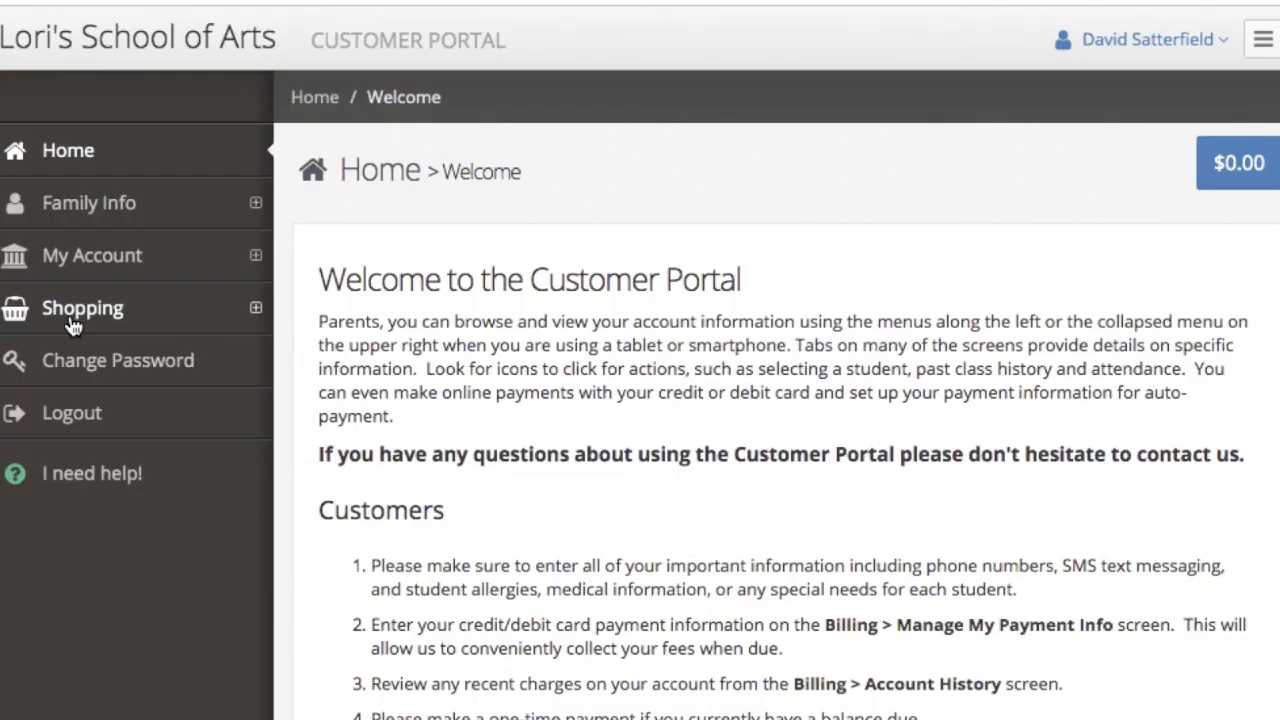
left_click(72, 322)
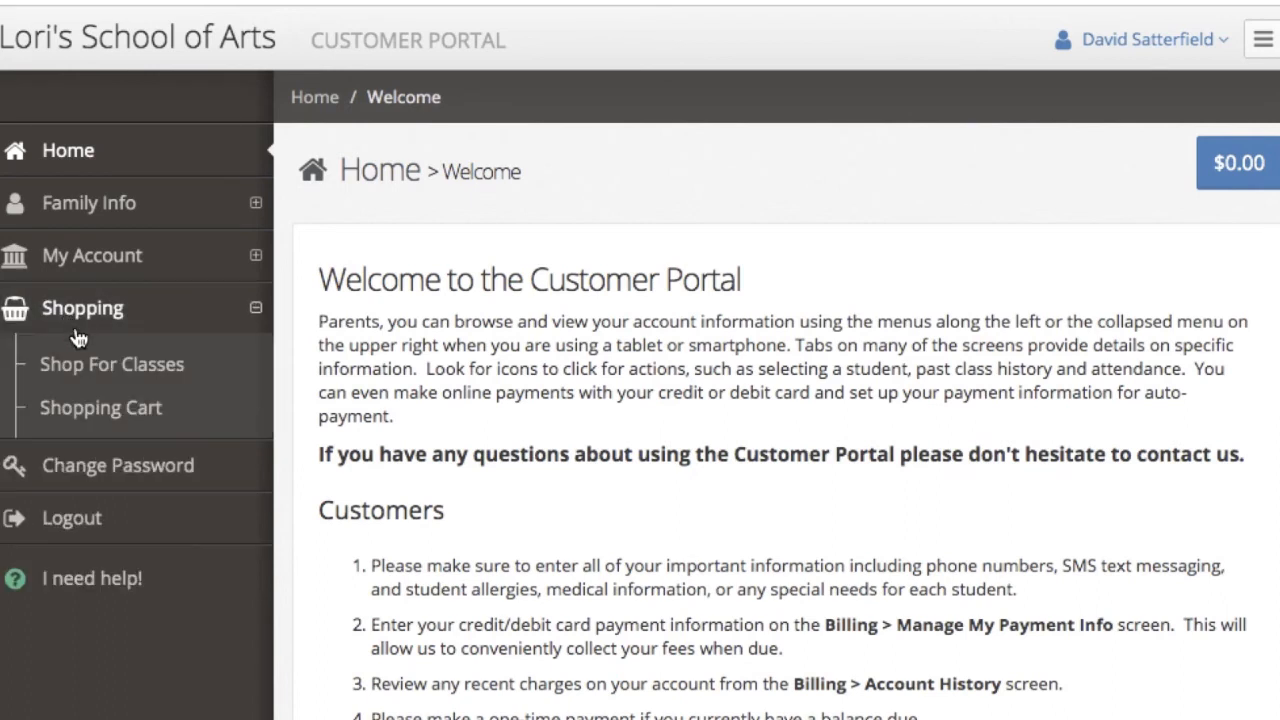
left_click(82, 366)
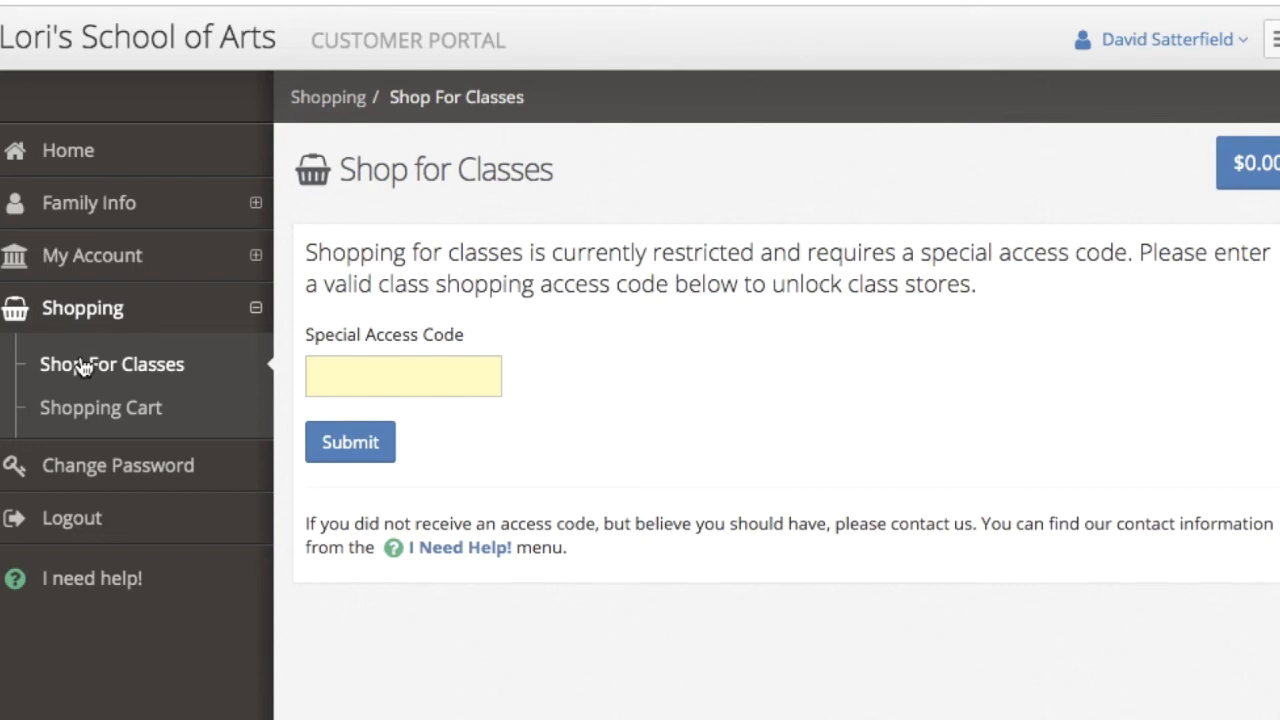
left_click(446, 388)
type("CSAS")
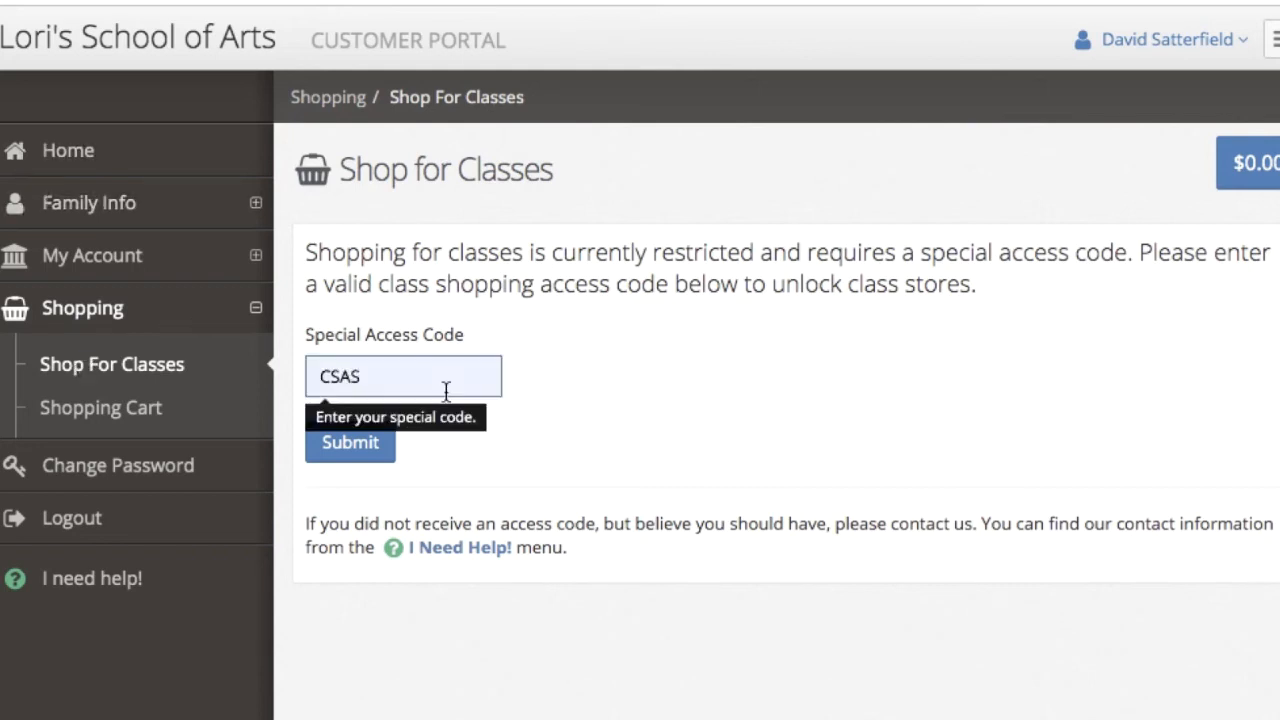
left_click(362, 452)
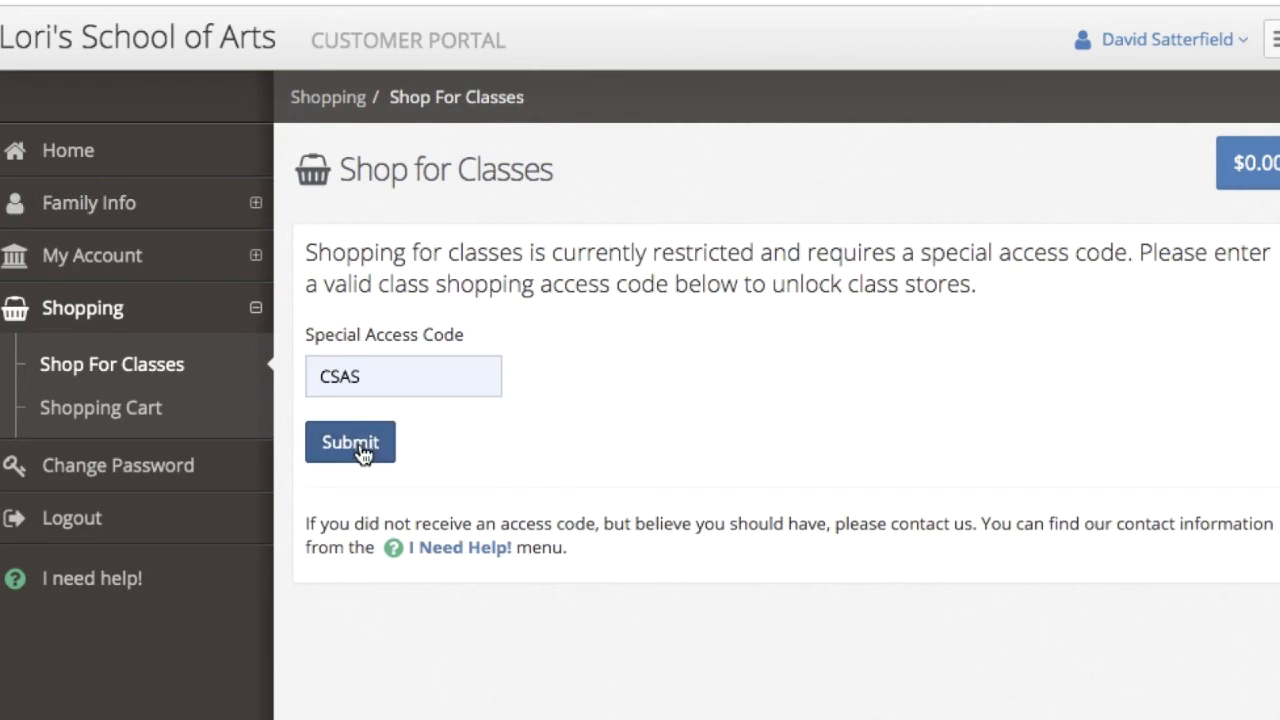